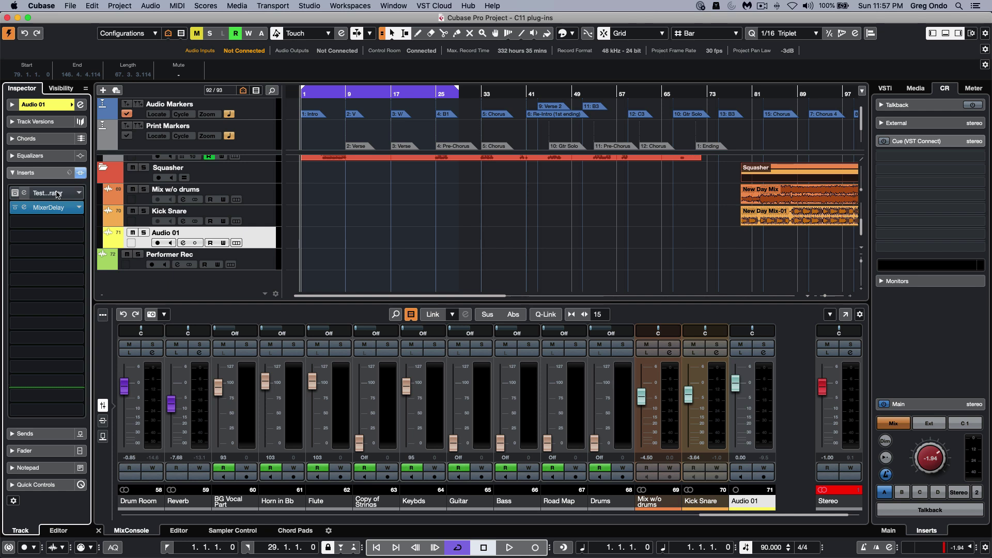
- View the TestGenerator and MixerDelay insert editors on Audio 01, then close both
left_click(57, 194)
left_click(50, 209)
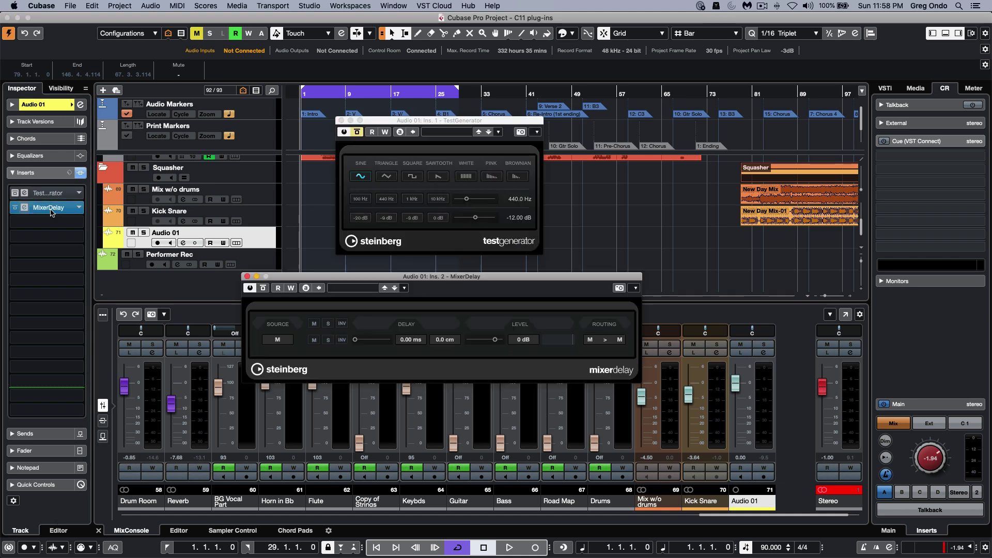
left_click(246, 277)
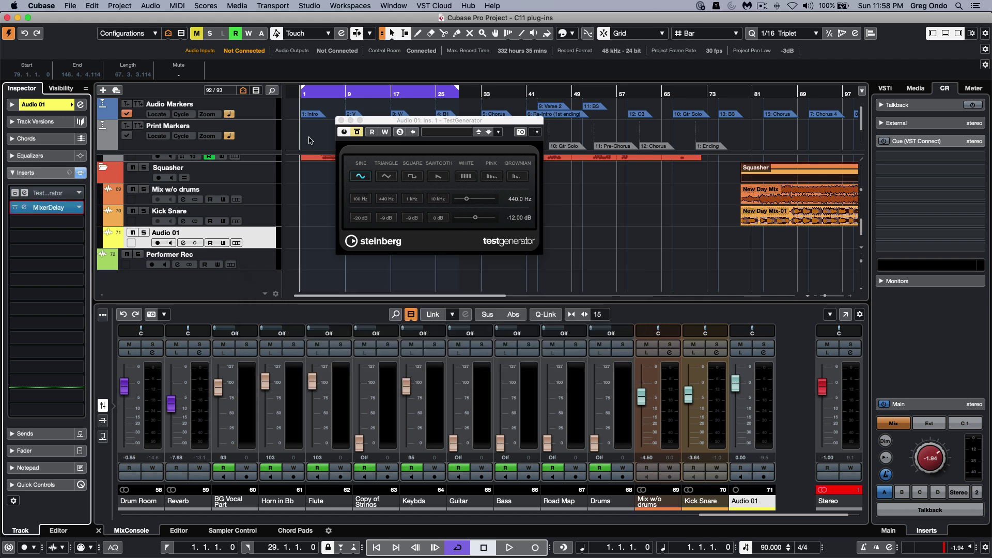
left_click(341, 120)
- In Audio 01's channel settings, keep Maximizer as the limiter type, view its editor, then close the window
left_click(81, 106)
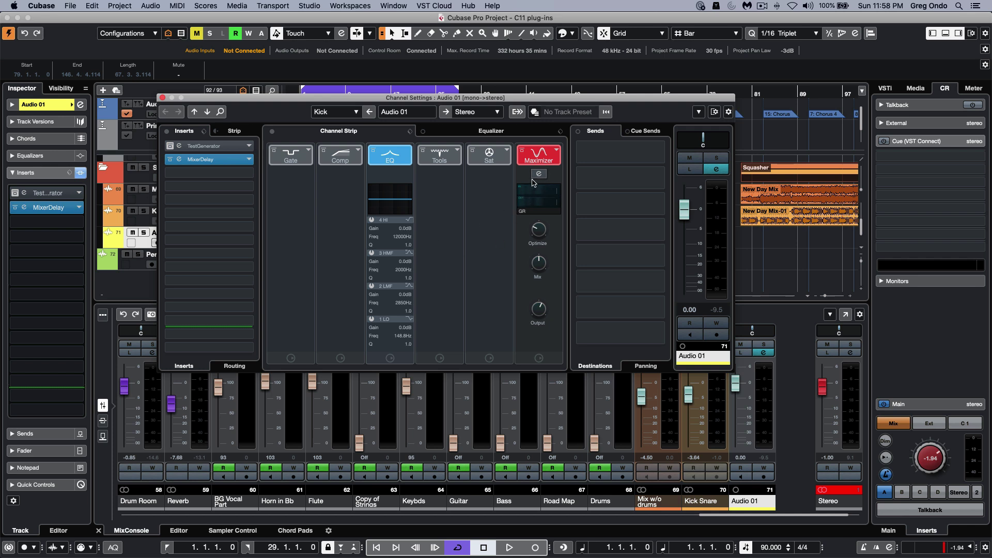
left_click(556, 150)
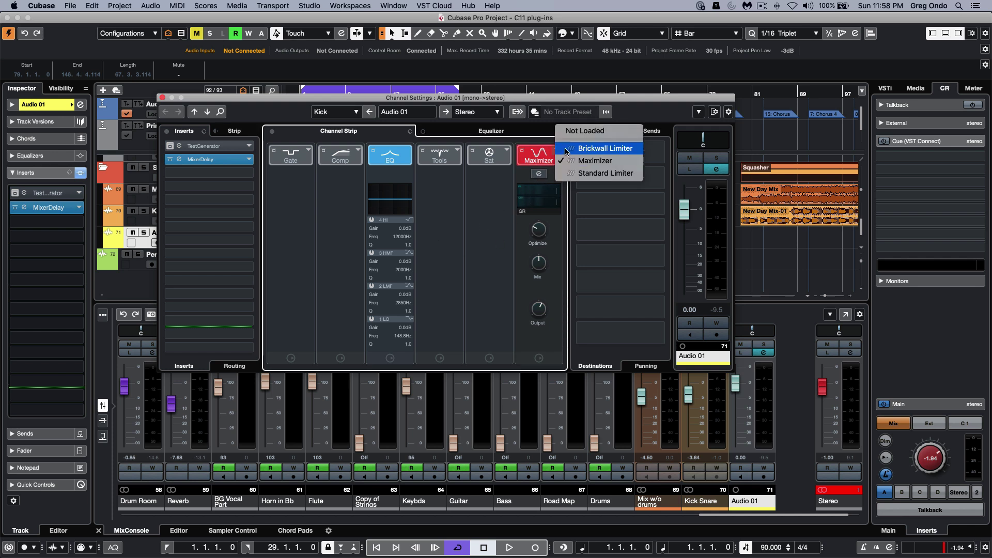
left_click(573, 160)
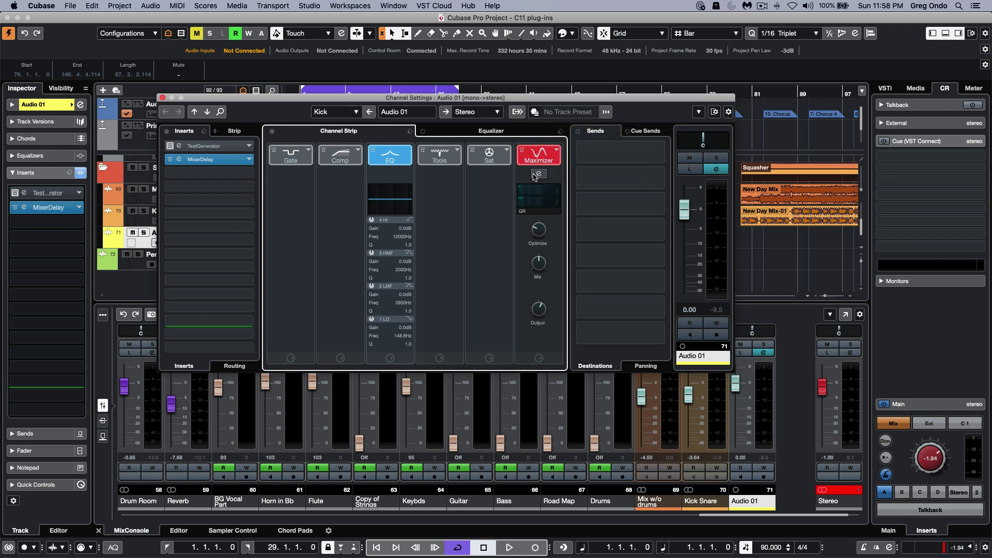
left_click(537, 175)
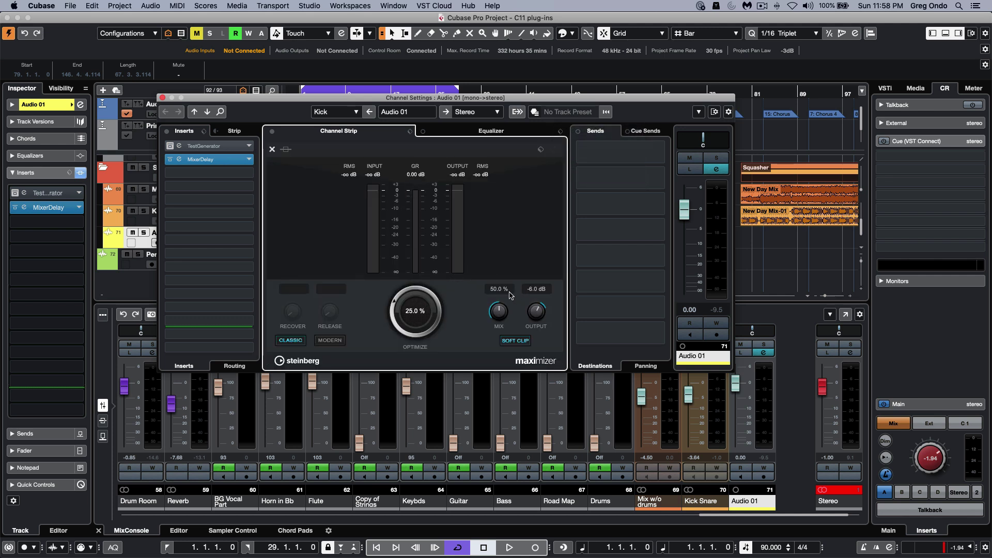
left_click(273, 150)
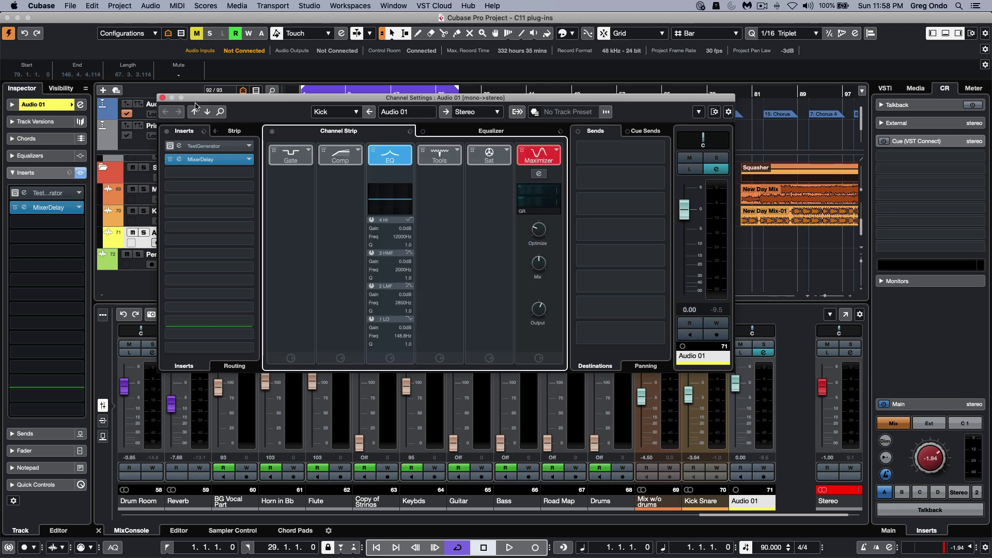
left_click(162, 98)
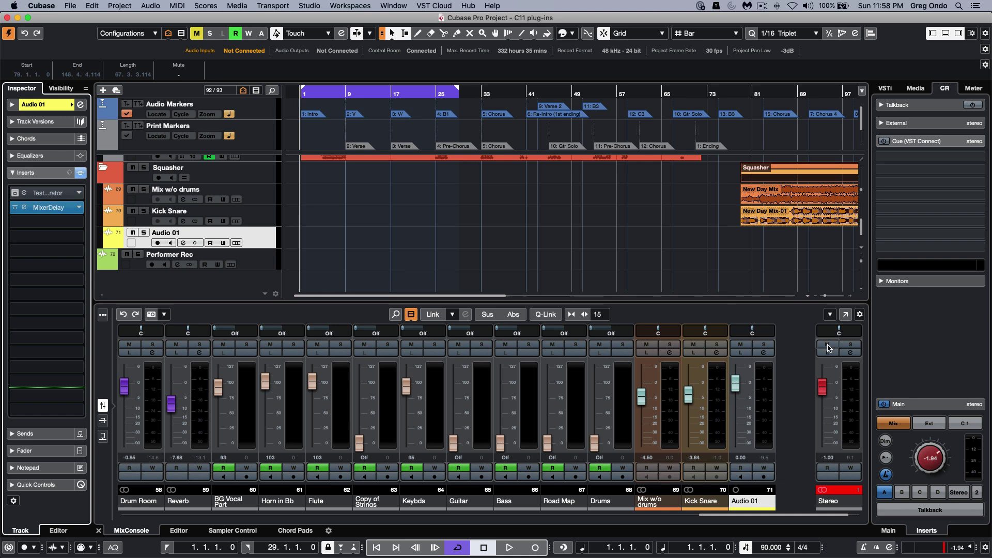
- Open the Stereo output's channel settings and its Imager insert editor
left_click(849, 352)
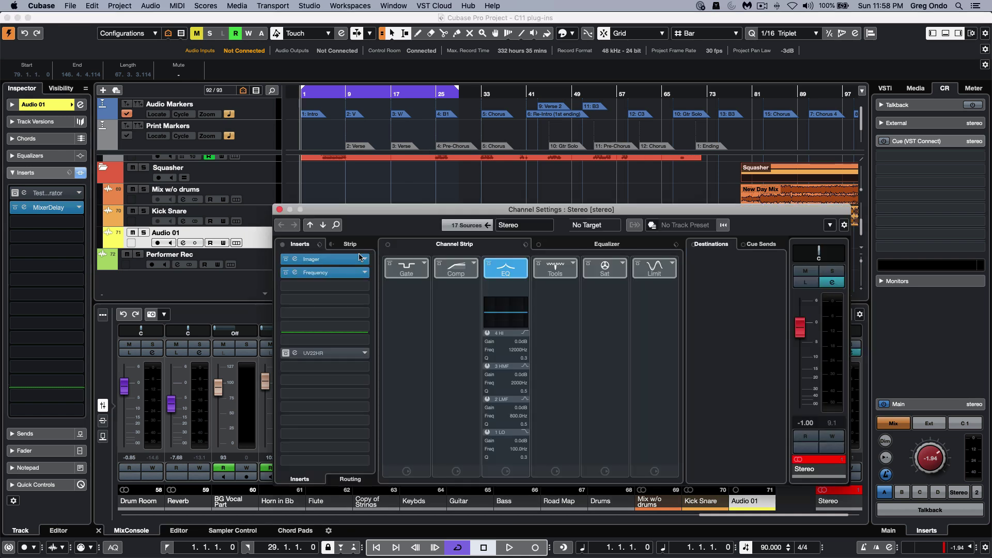
left_click(330, 260)
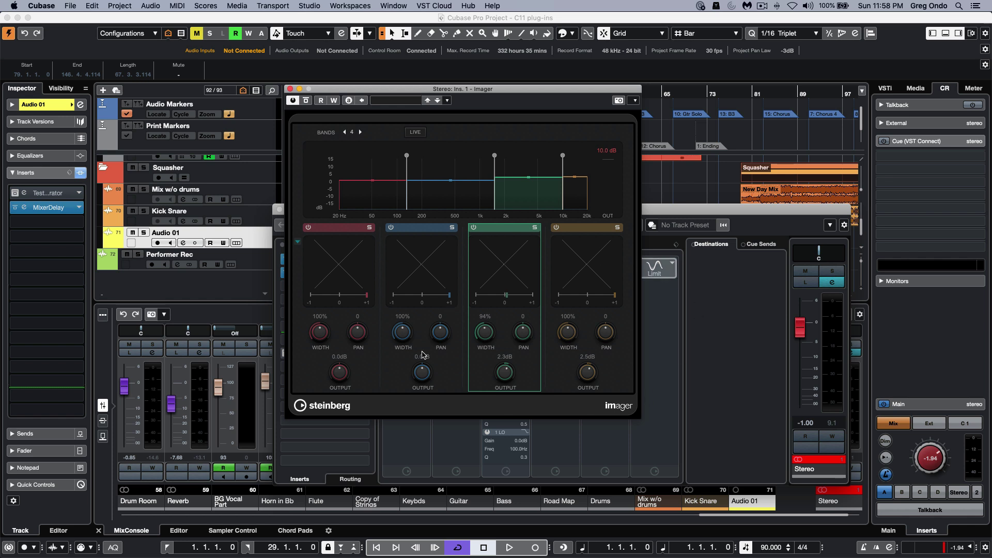
- Start playback and adjust the Imager's lowest two band widths
key("space")
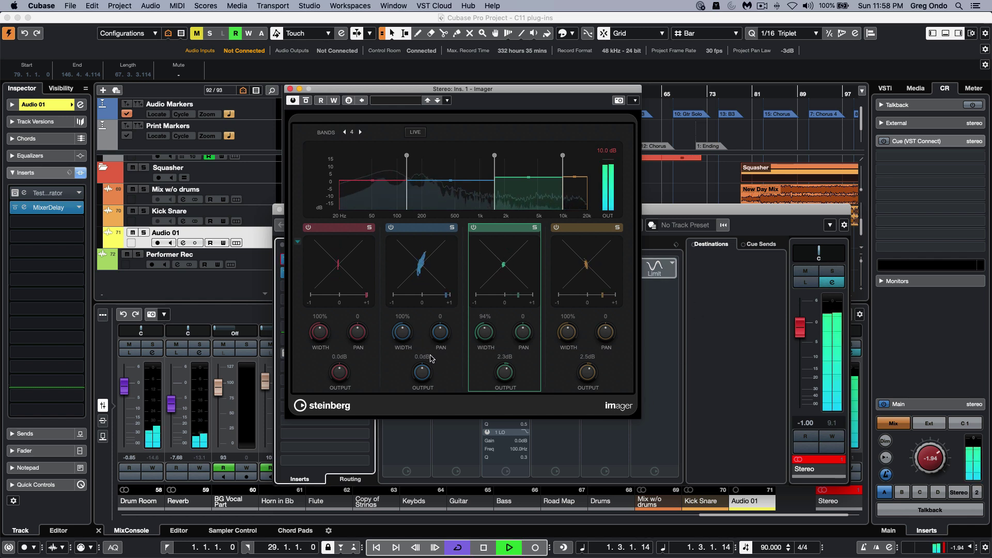
left_click_drag(403, 333, 408, 277)
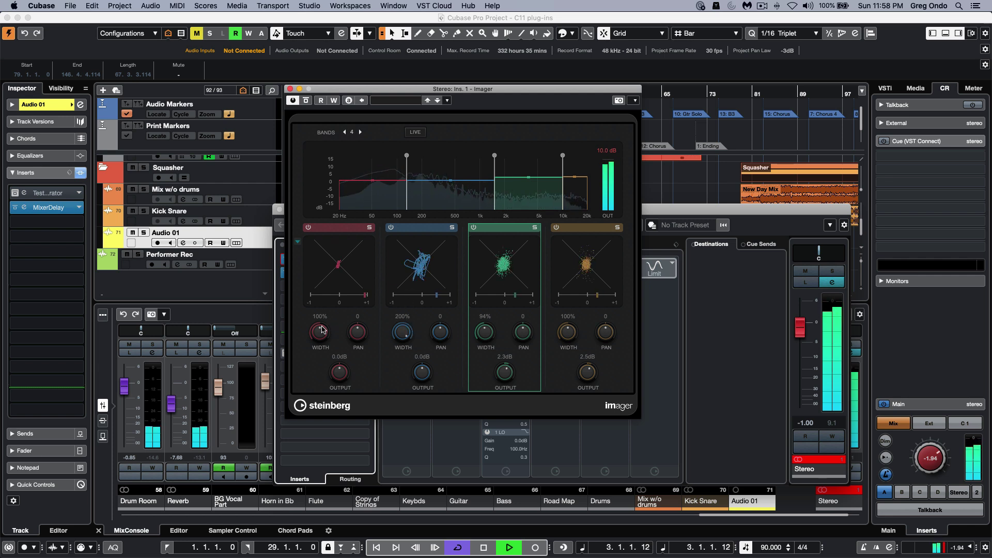
left_click_drag(321, 329, 330, 279)
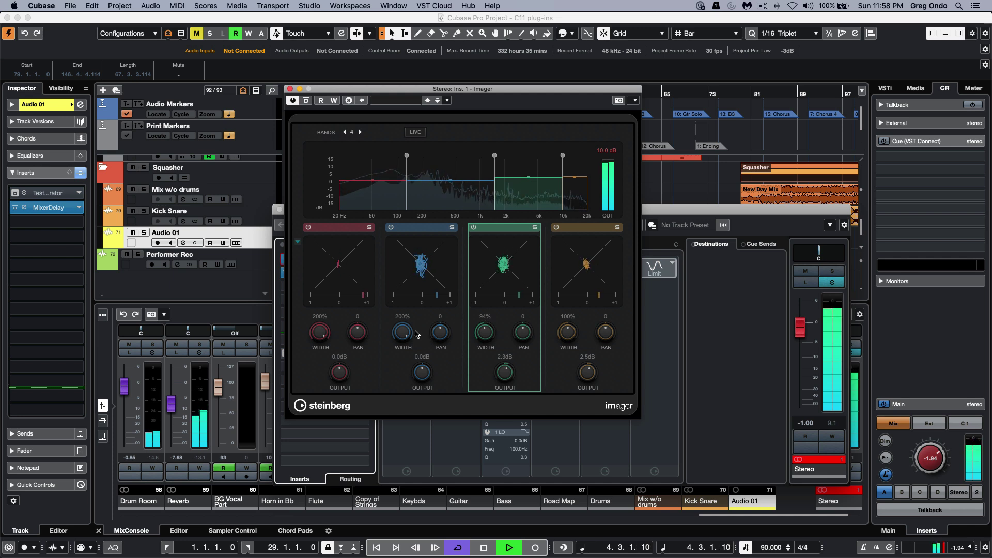
left_click_drag(416, 335, 406, 393)
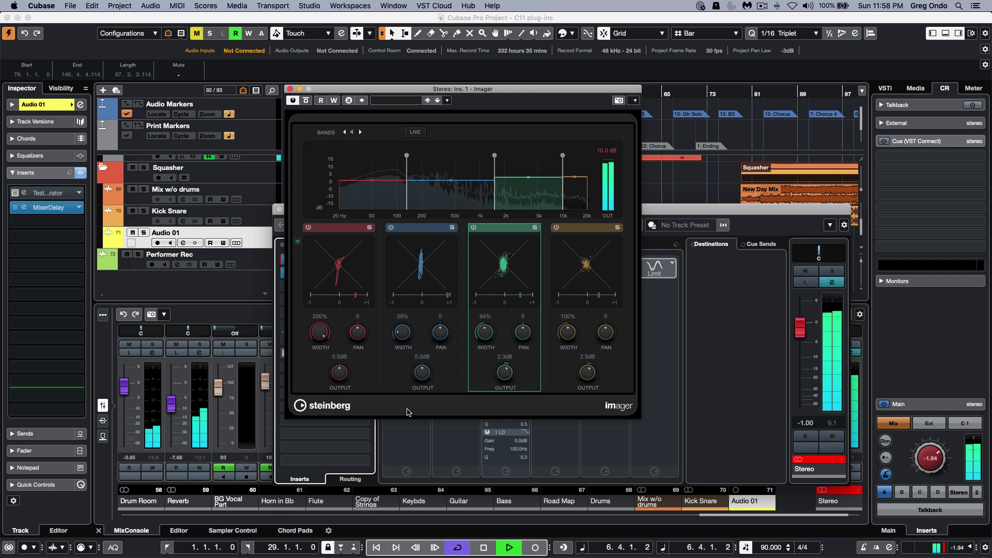
left_click_drag(318, 329, 325, 405)
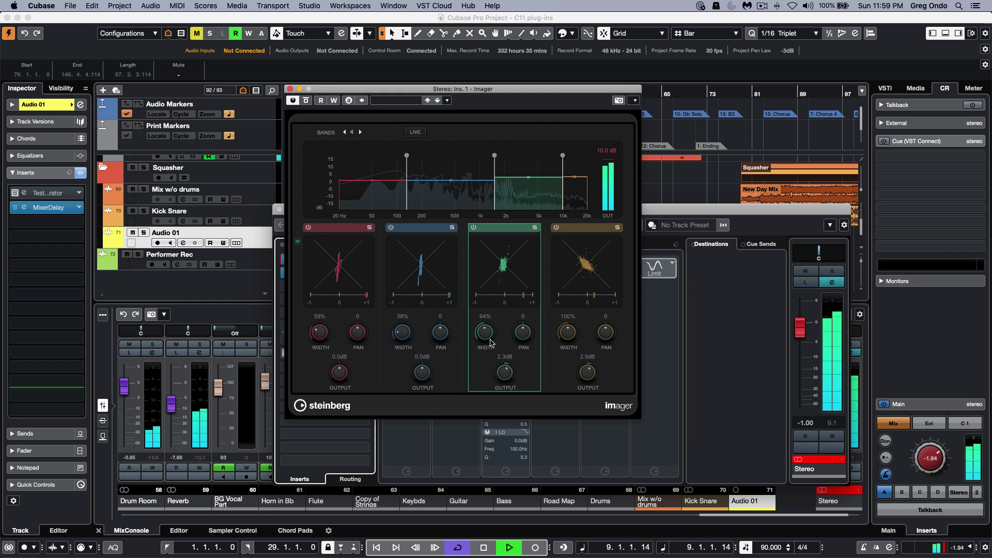
- Widen Imager bands 3 and 4, unsolo bands 2 and 3, and raise the first crossover
left_click_drag(490, 339, 491, 312)
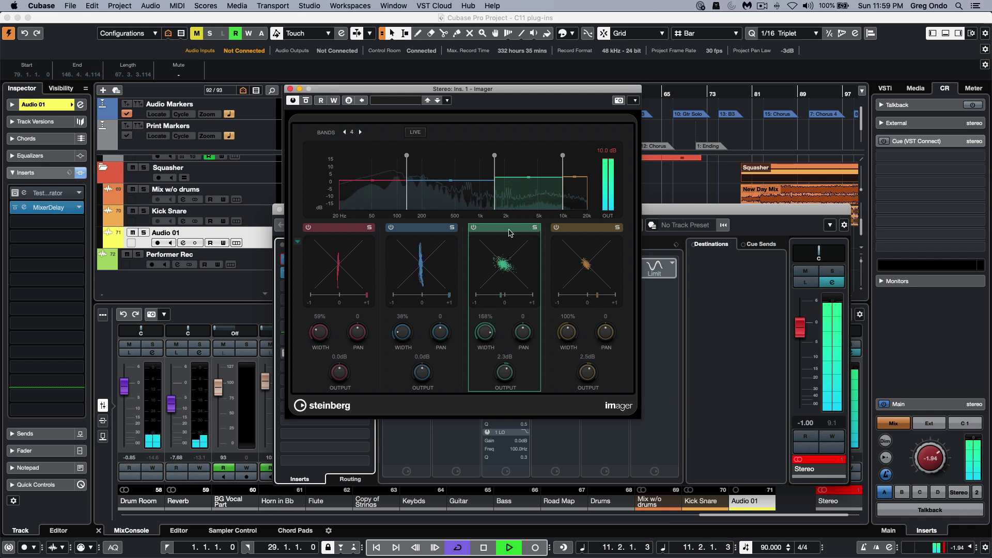
left_click(535, 227)
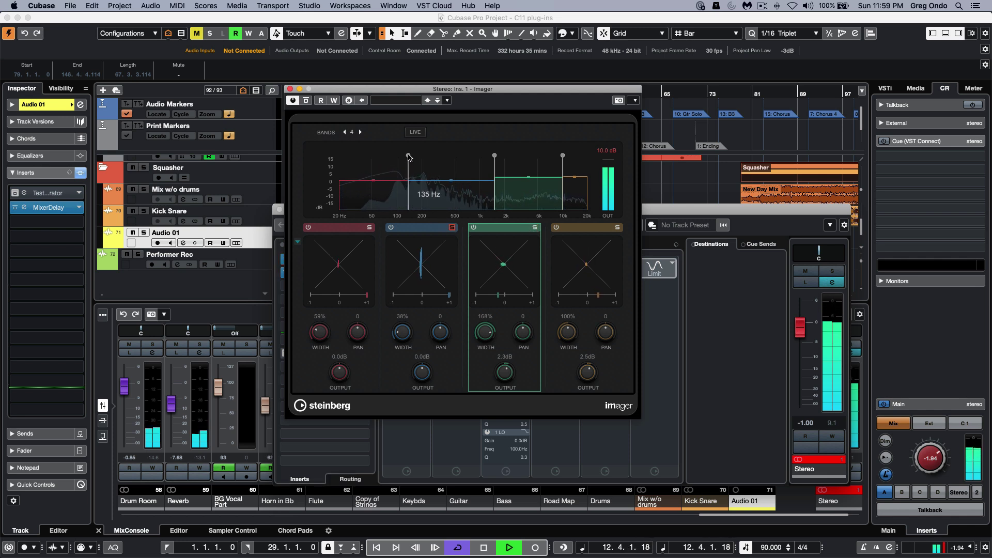
mouse_move(410, 159)
left_mouse_down()
mouse_move(437, 158)
mouse_move(406, 158)
left_mouse_up()
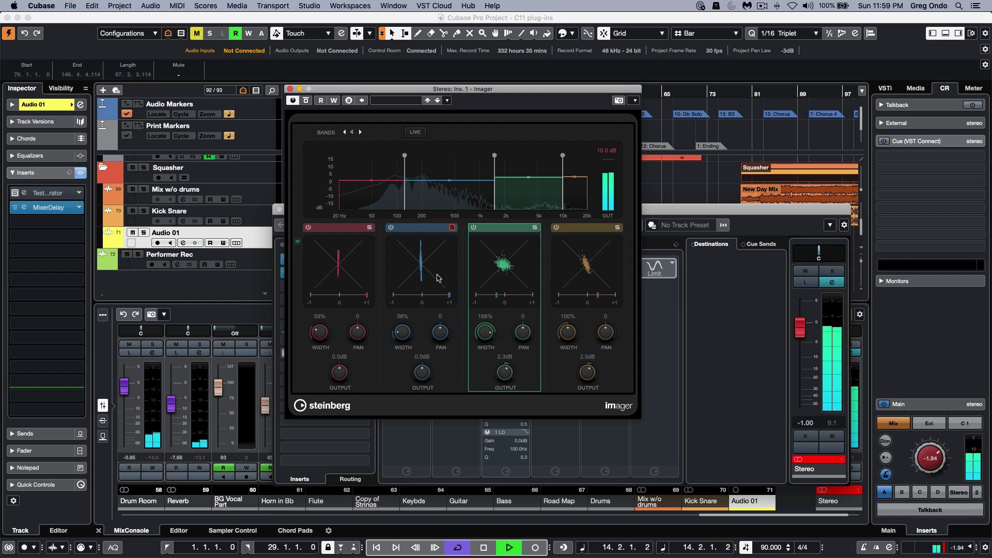
left_click(452, 227)
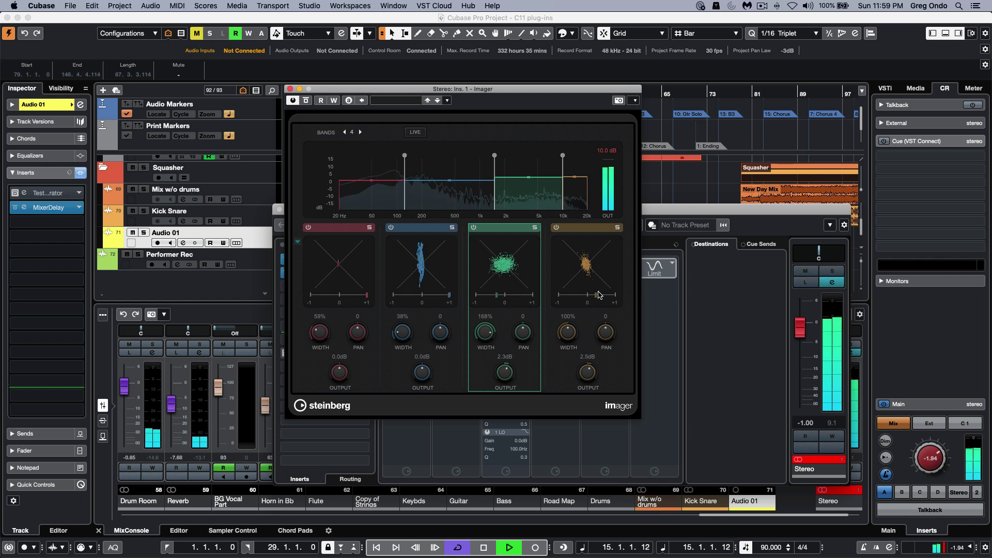
left_click_drag(572, 332, 575, 294)
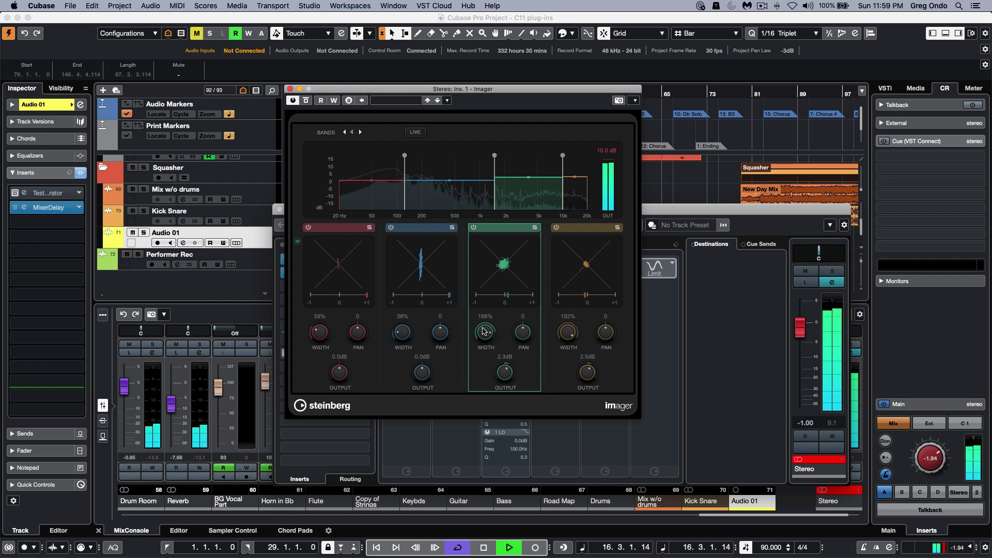
left_click_drag(484, 331, 484, 319)
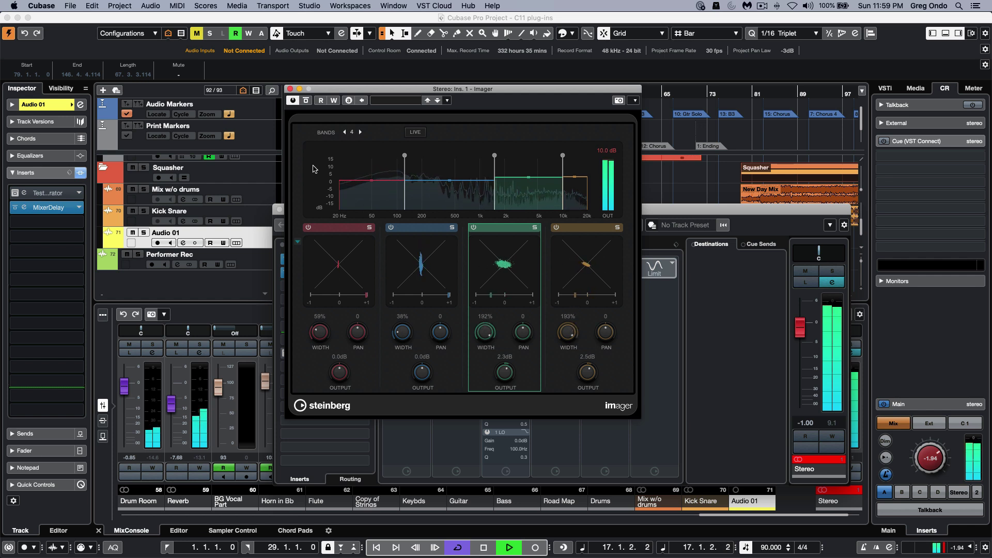
- Close the Imager and open the Frequency 2 EQ on the Stereo output's second insert
left_click(290, 90)
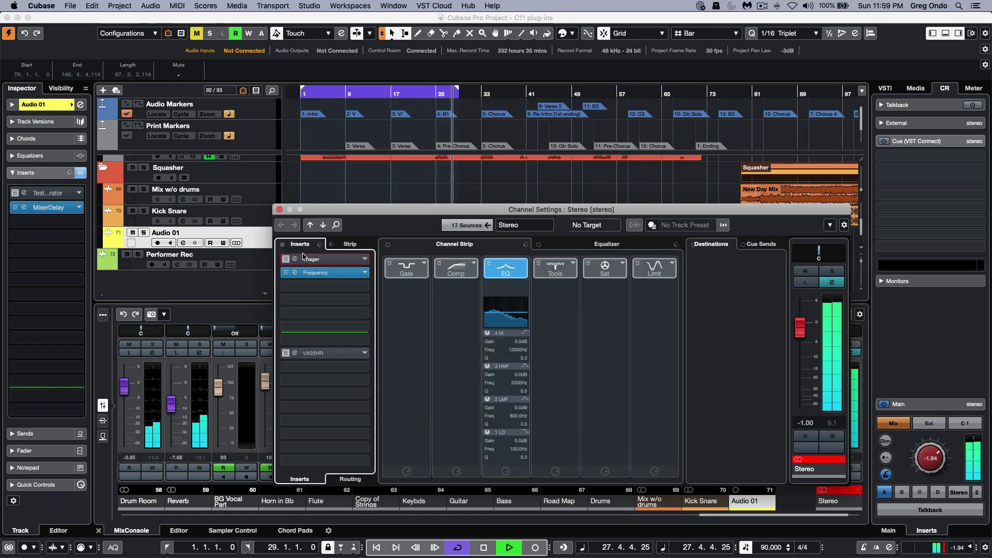
left_click(333, 274)
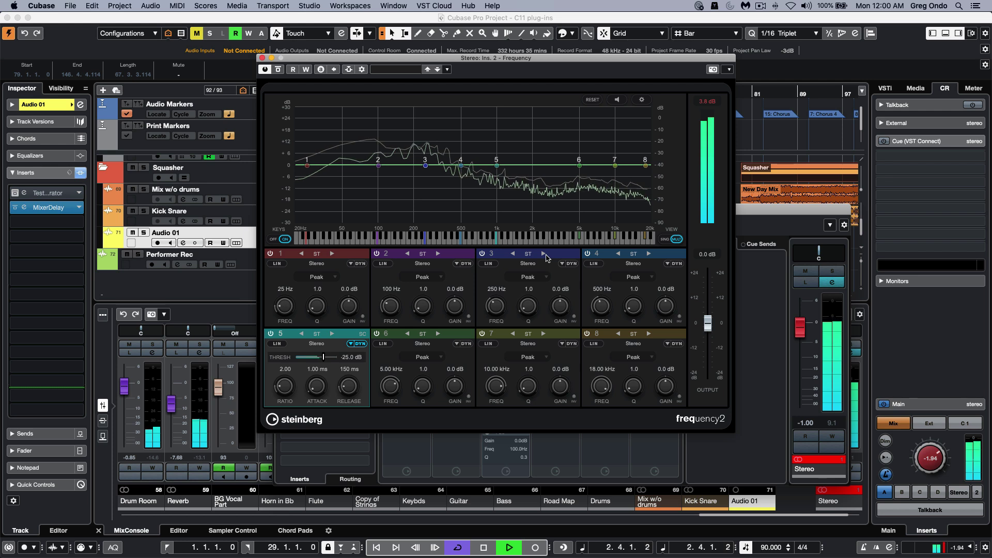
- Set band 3 to L/R, boost band 5 near 1.2 kHz while auditioning it, and reshape band 3
left_click(544, 253)
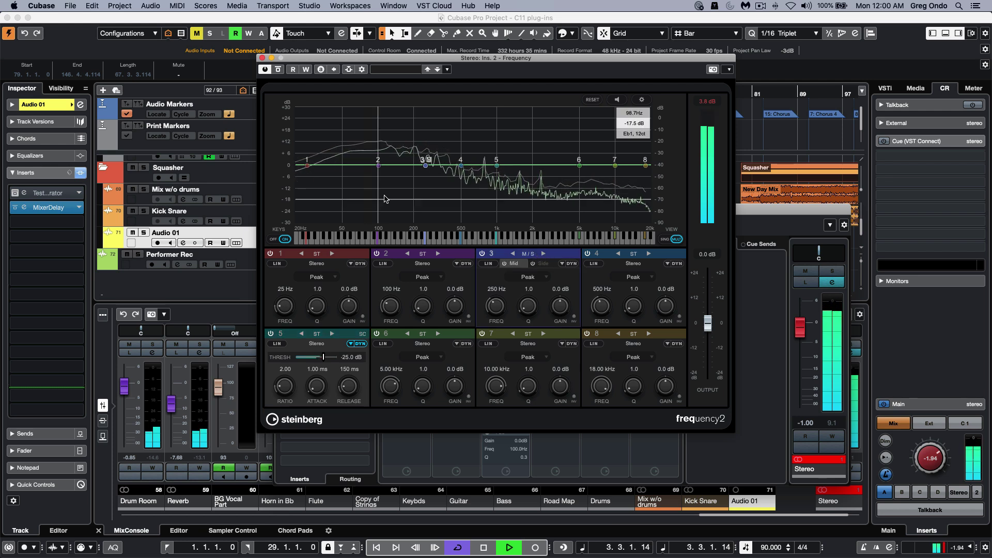
left_click(513, 254)
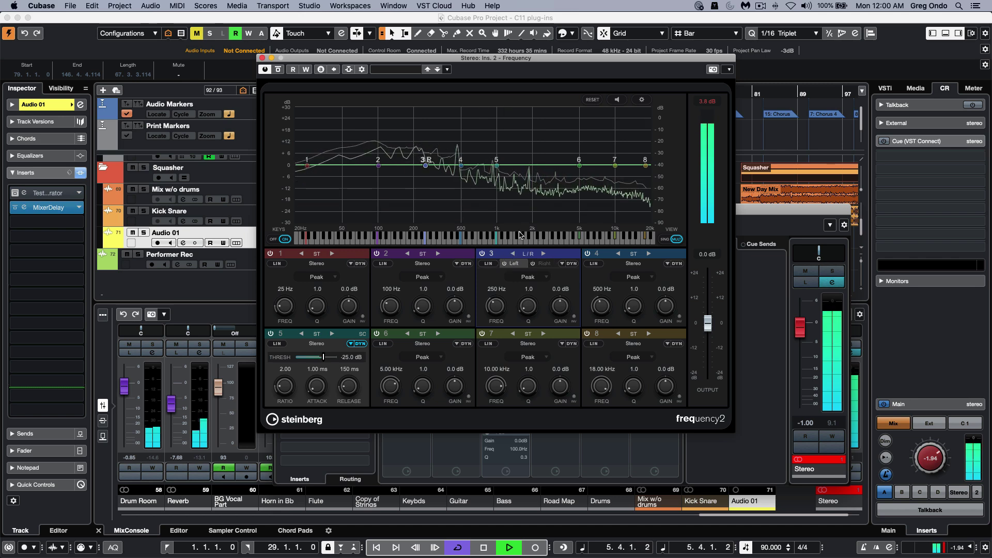
left_click_drag(496, 165, 506, 155)
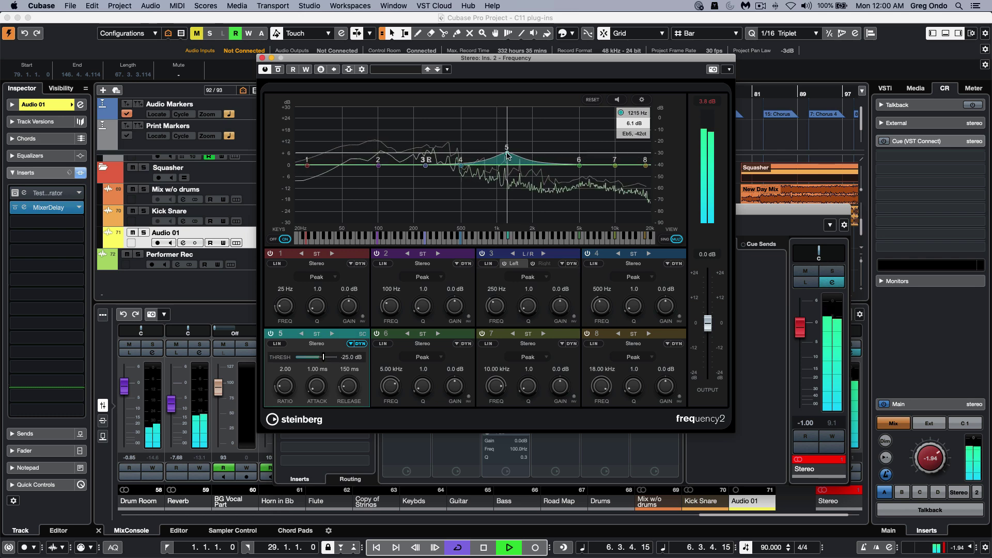
left_click(618, 100)
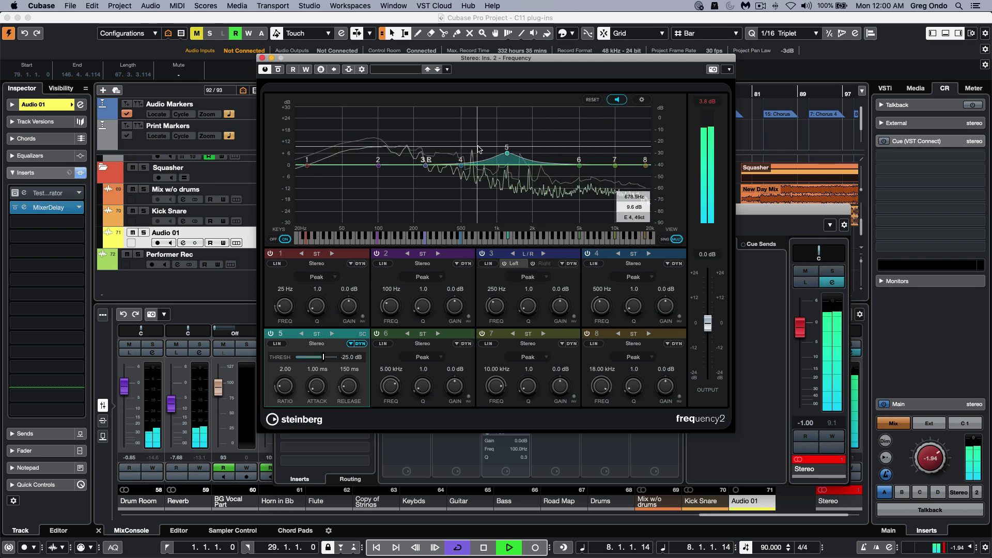
left_click_drag(507, 153, 512, 154)
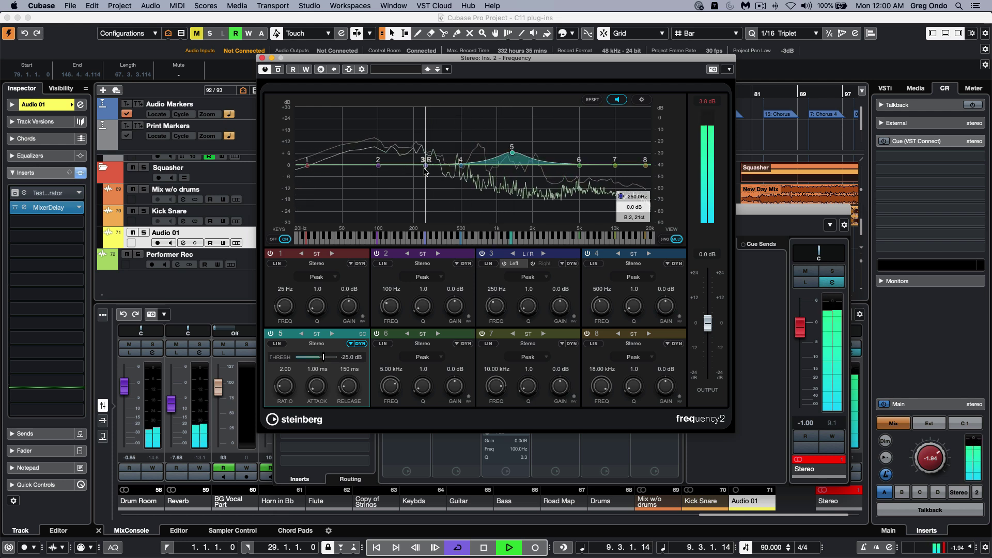
left_click_drag(424, 169, 426, 164)
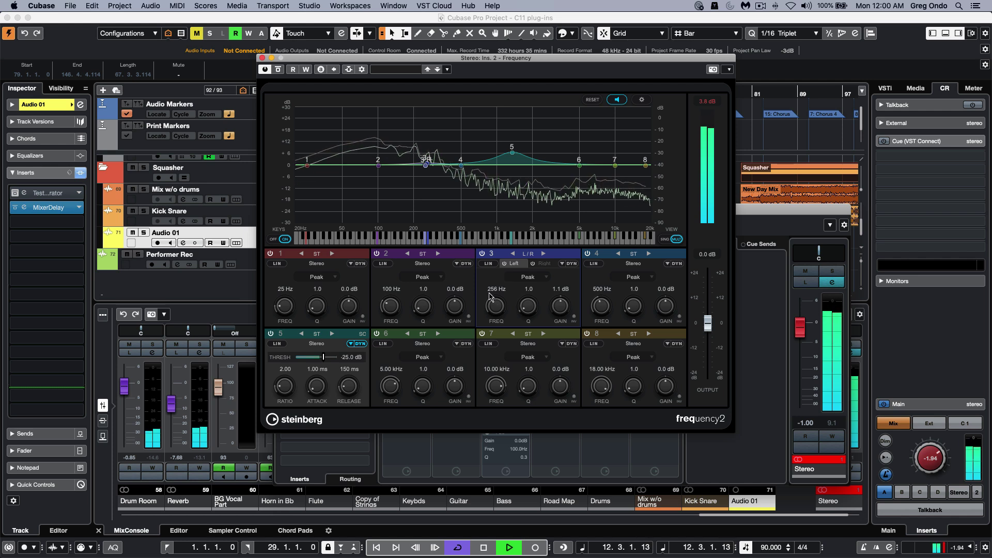
- Enable dynamic processing on Frequency 2 band 3 and try a 12.49 ms attack
left_click(575, 263)
left_click(563, 265)
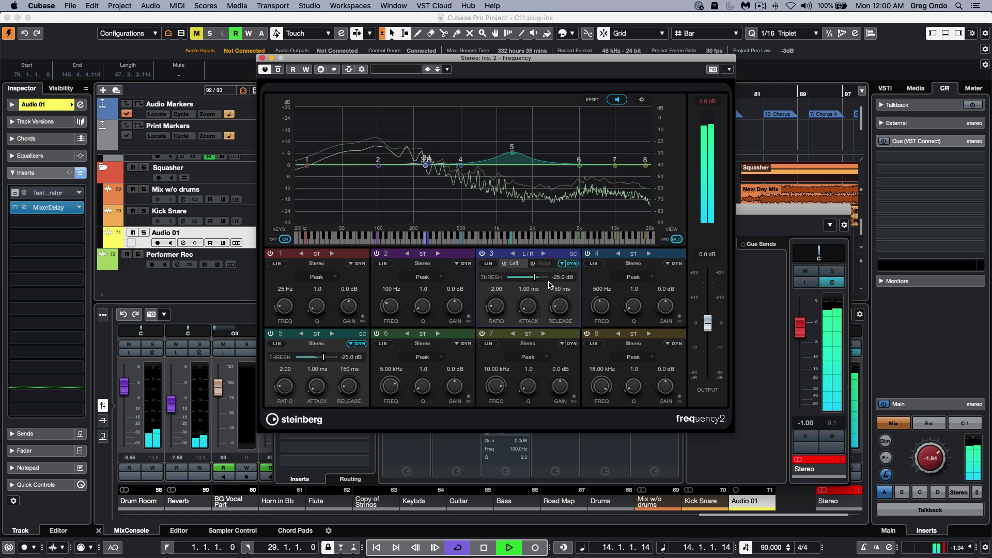
left_click_drag(527, 310, 528, 300)
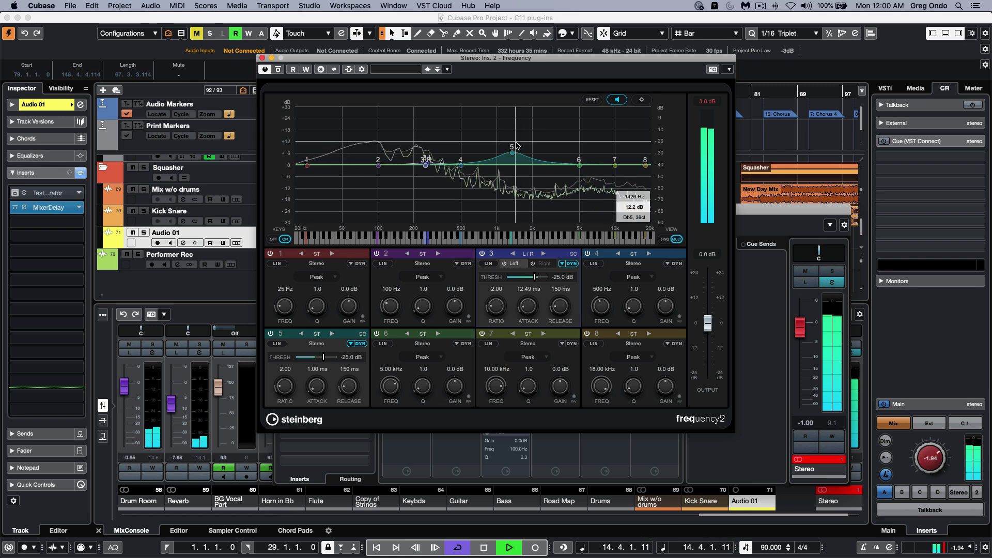
left_click(563, 264)
left_click(563, 265)
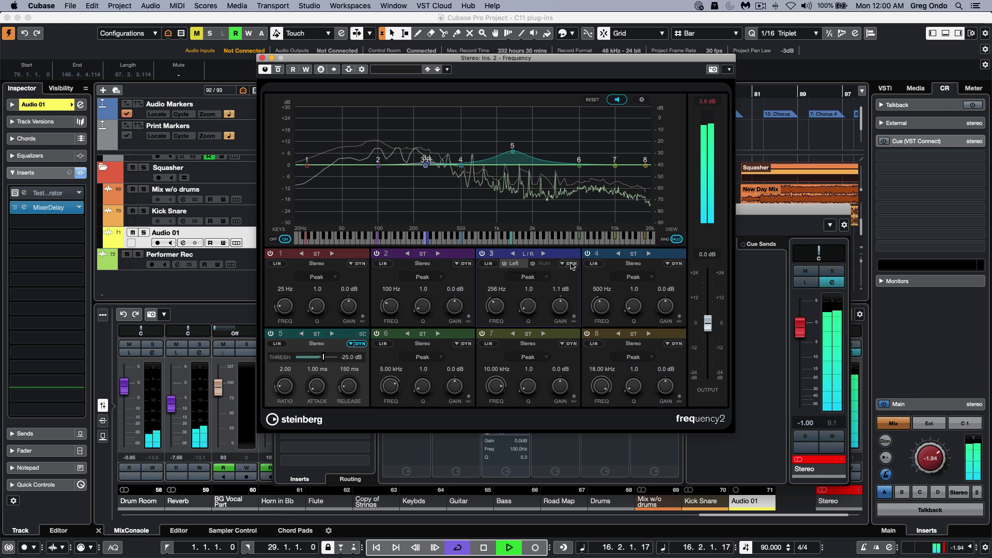
left_click(571, 264)
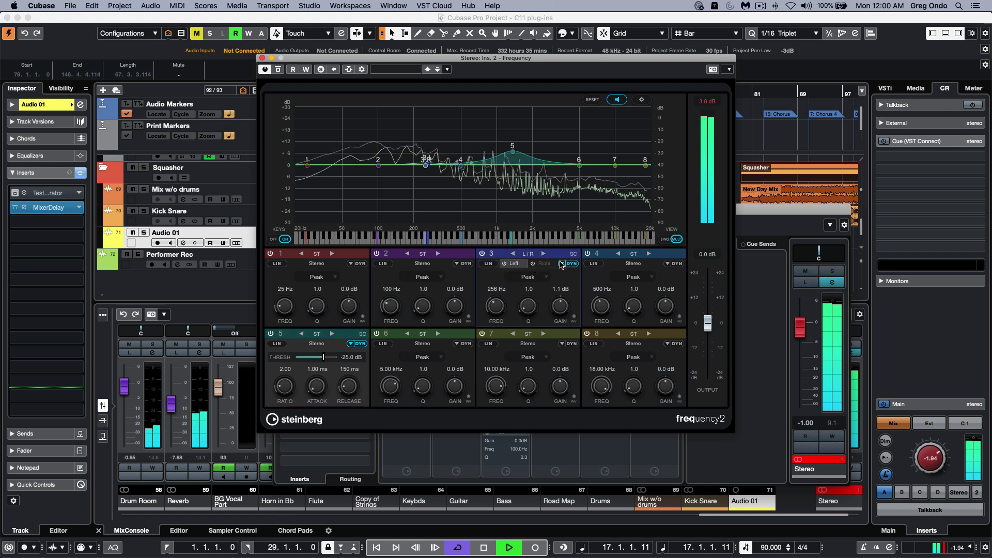
- Narrow band 3's Q to 7.2, set attack to 24.48 ms, and show single-band view
left_click_drag(533, 305, 531, 283)
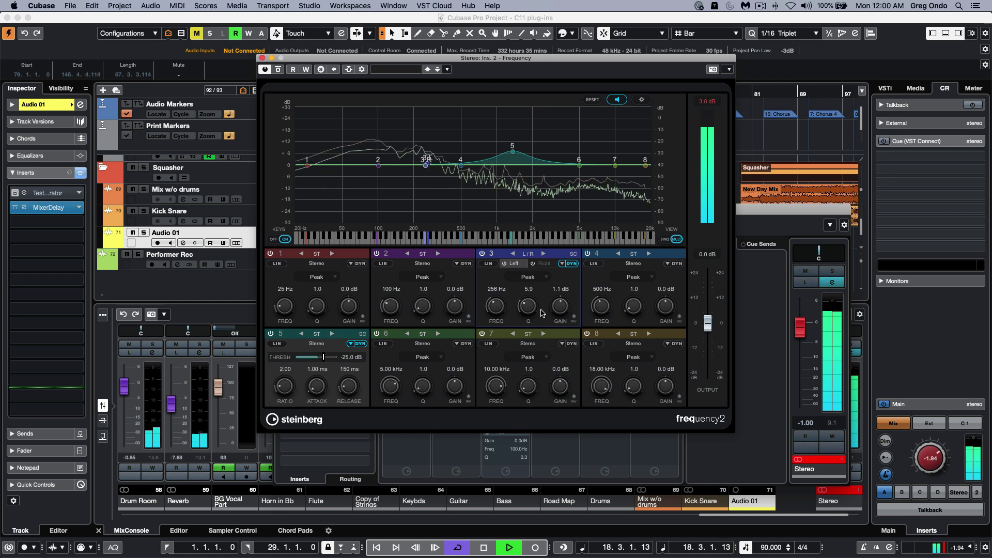
left_click_drag(539, 307, 539, 299)
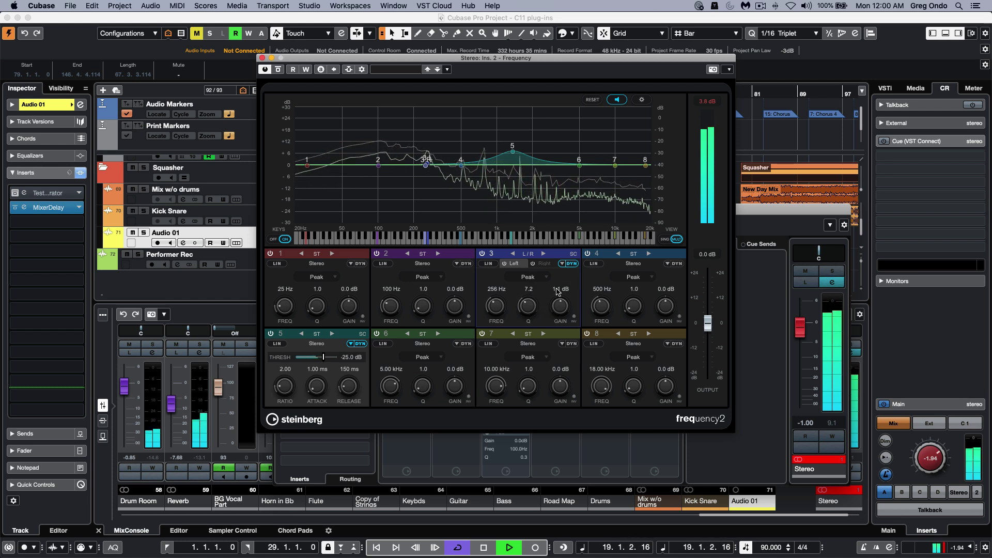
left_click(572, 264)
left_click_drag(530, 313, 529, 300)
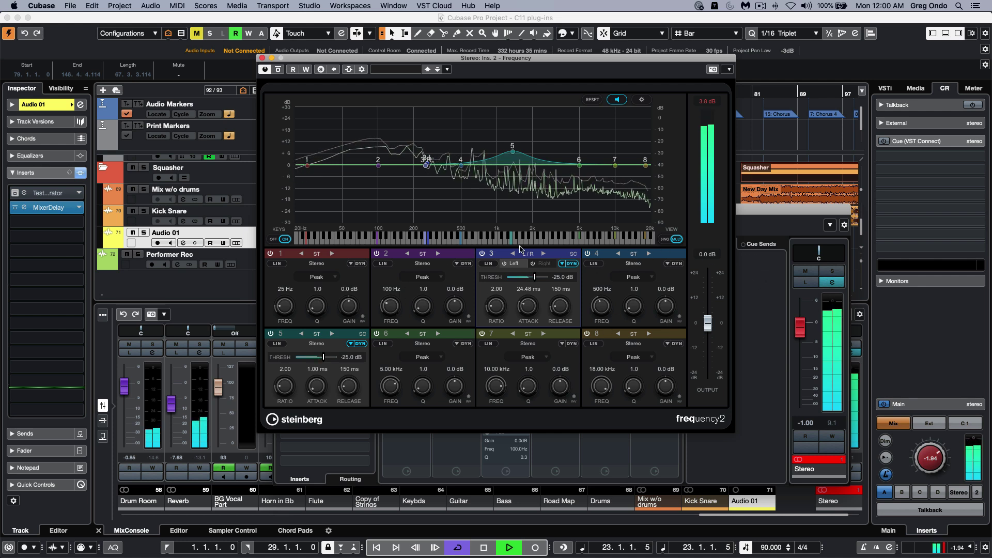
left_click(668, 241)
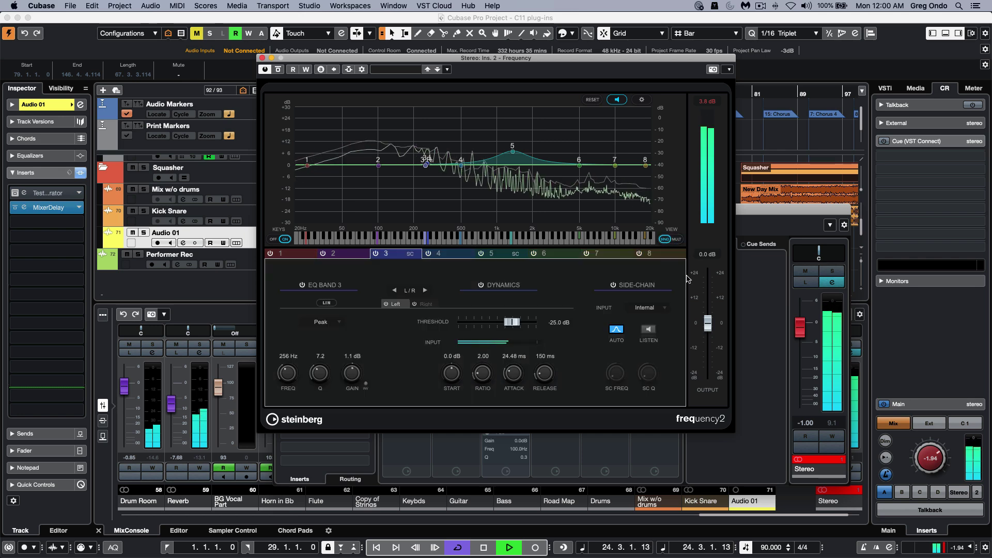
left_click(480, 285)
left_click(480, 284)
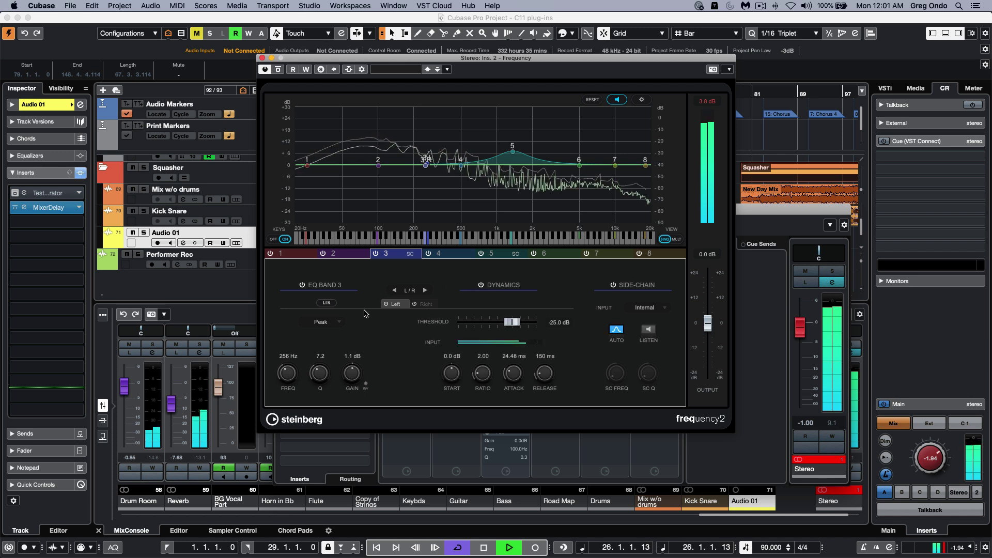
- Close the Frequency 2 and Channel Settings windows and stop playback
left_click(262, 58)
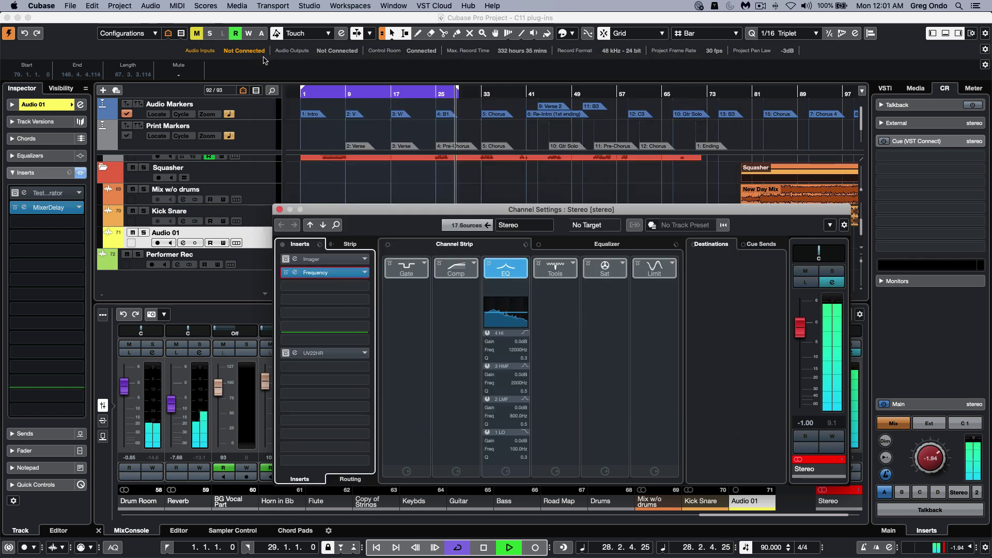
left_click(280, 210)
key("space")
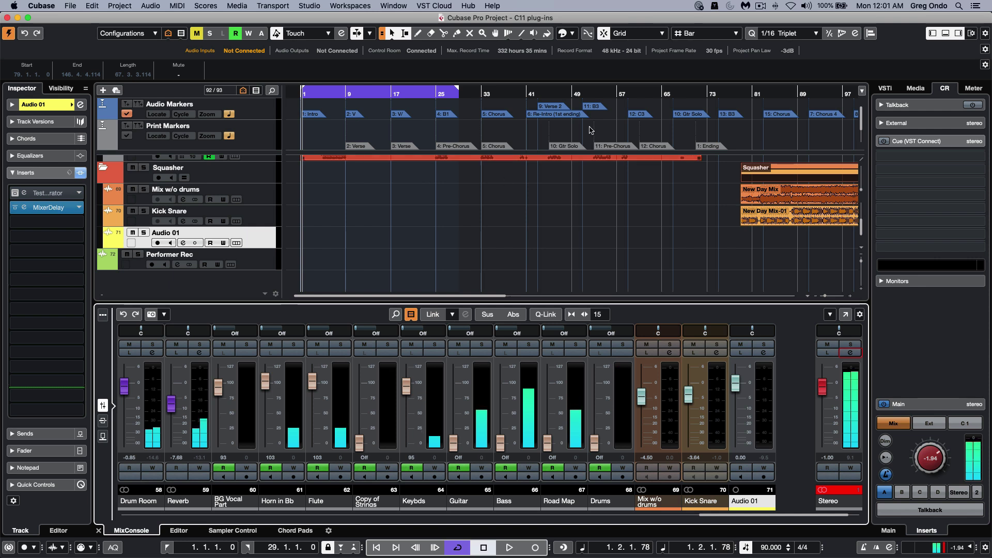
- Solo the Squasher folder, select Mix w/o drums, and play from bar 80
left_click(752, 94)
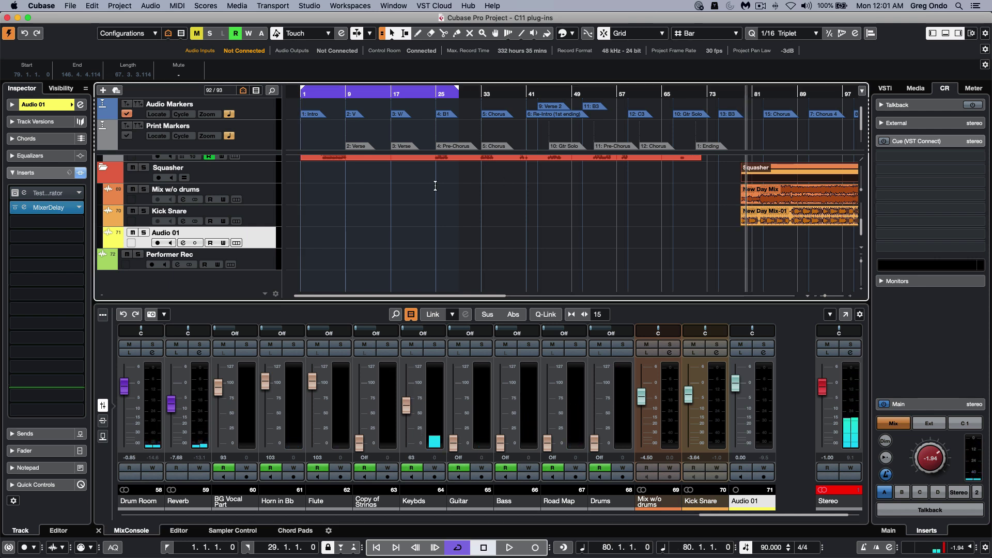
key("s")
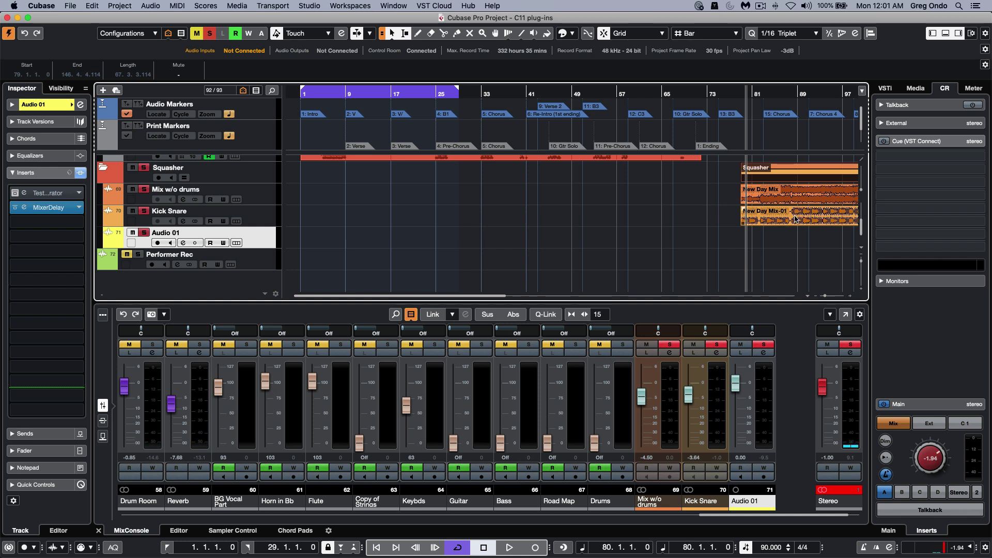
left_click(251, 199)
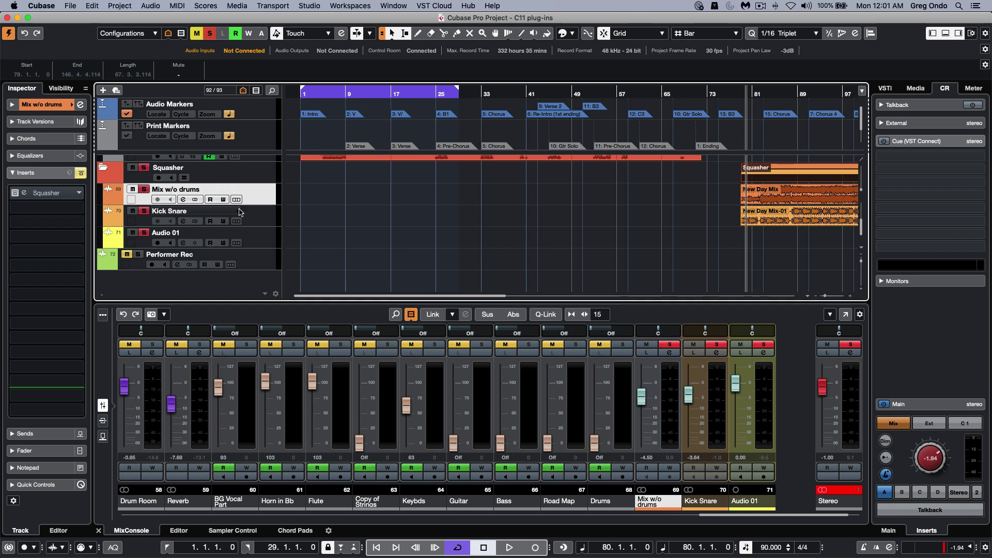
key("space")
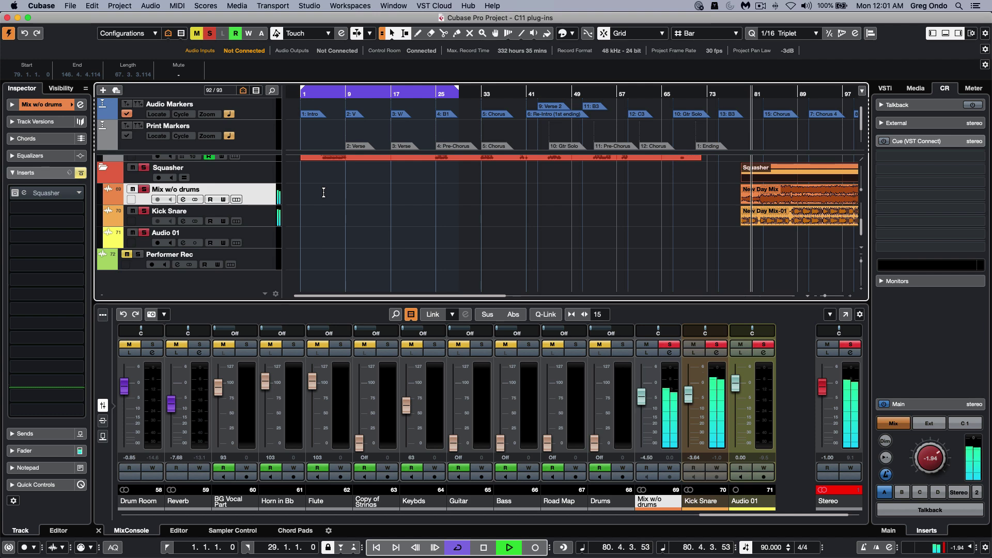
- Open the Squasher editors on Mix w/o drums and Kick Snare and take both out of bypass
left_click(47, 196)
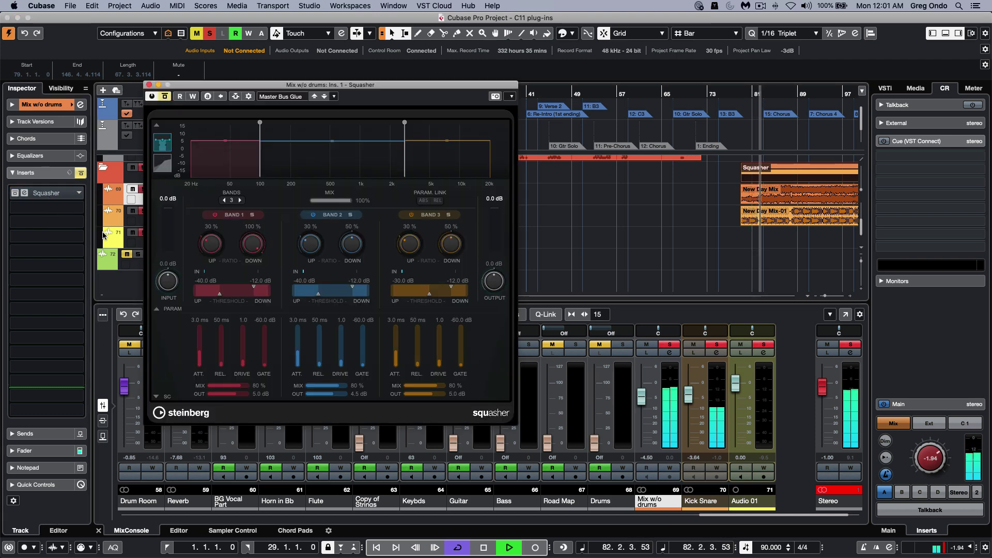
left_click(134, 224)
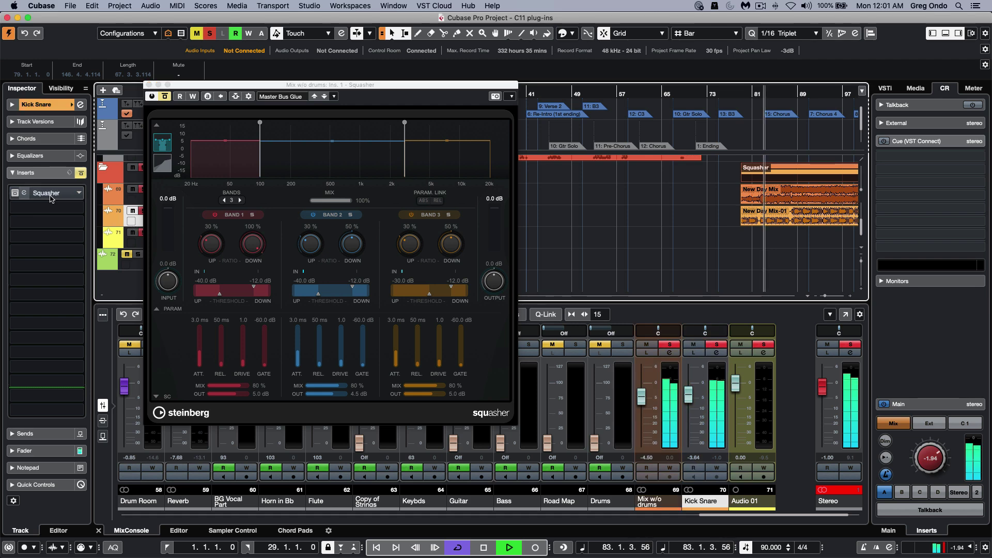
left_click(47, 192)
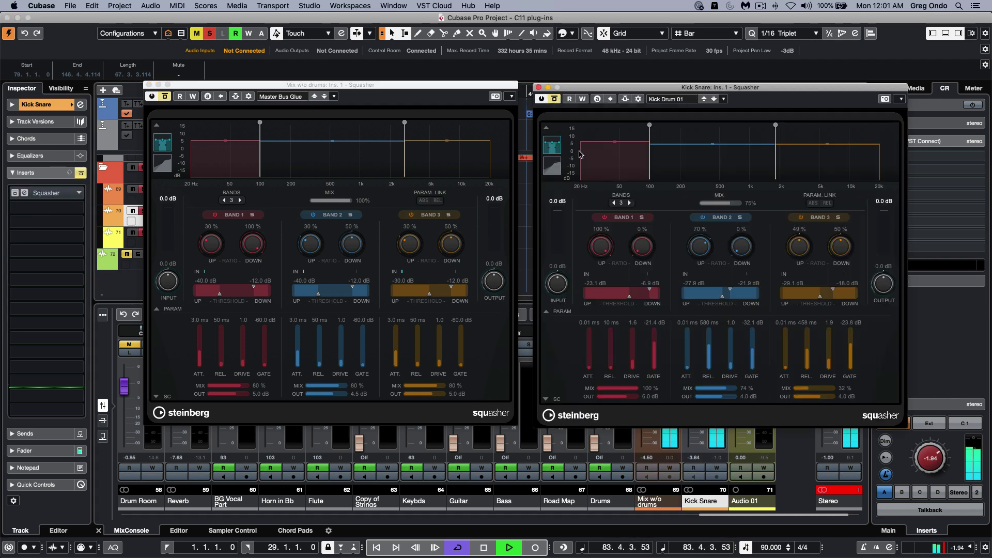
left_click(555, 100)
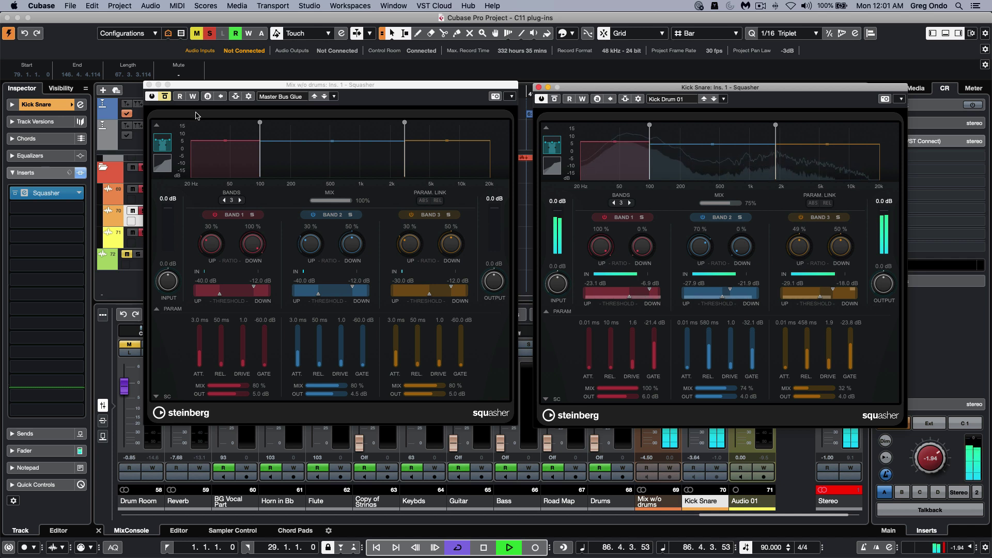
left_click(165, 97)
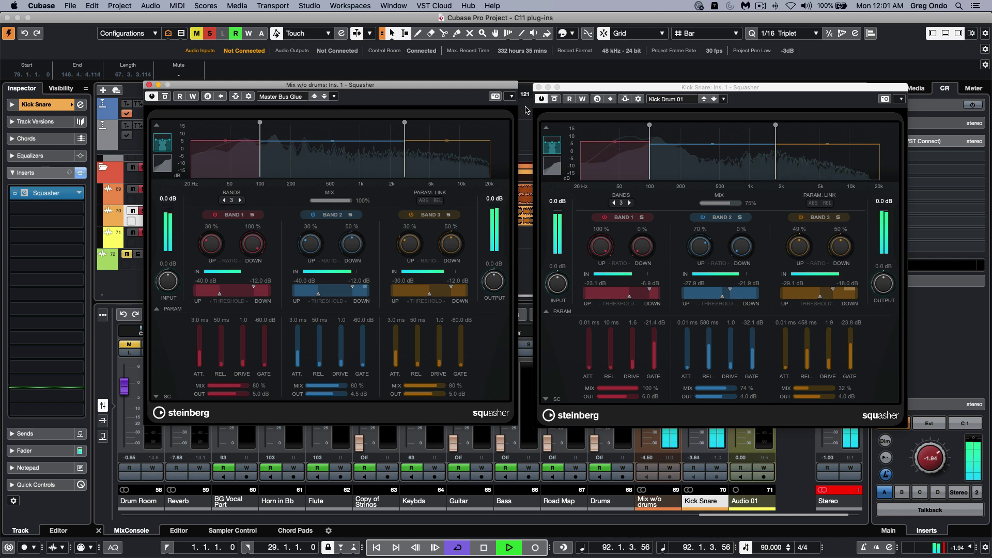
- A/B both Squashers by toggling bypass repeatedly, leave both active, then stop playback
left_click(554, 100)
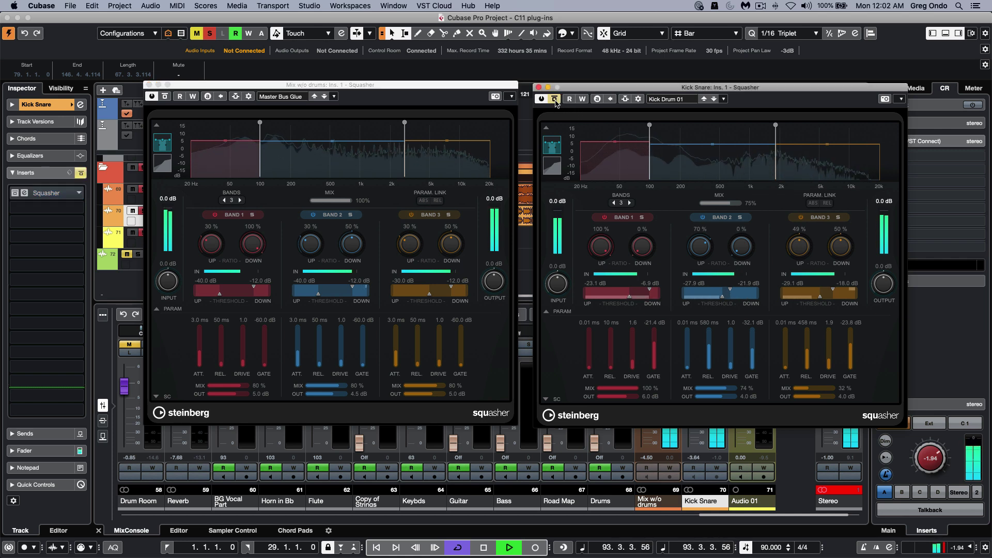
left_click(554, 100)
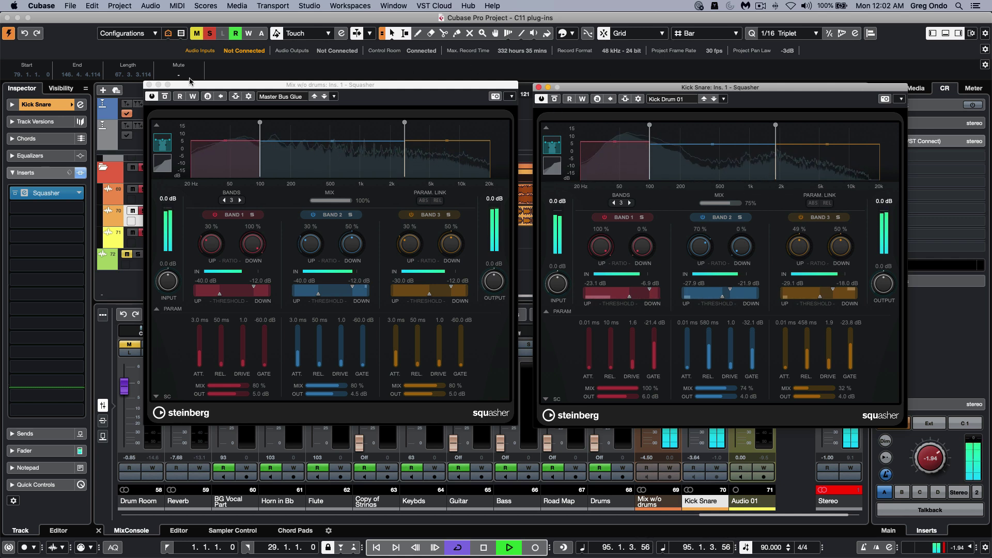
left_click(165, 97)
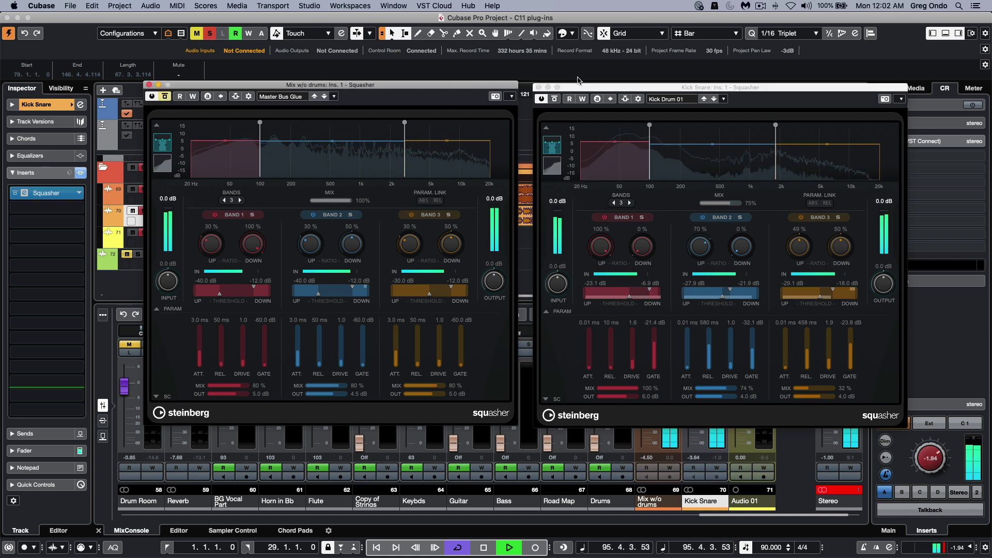
left_click(556, 98)
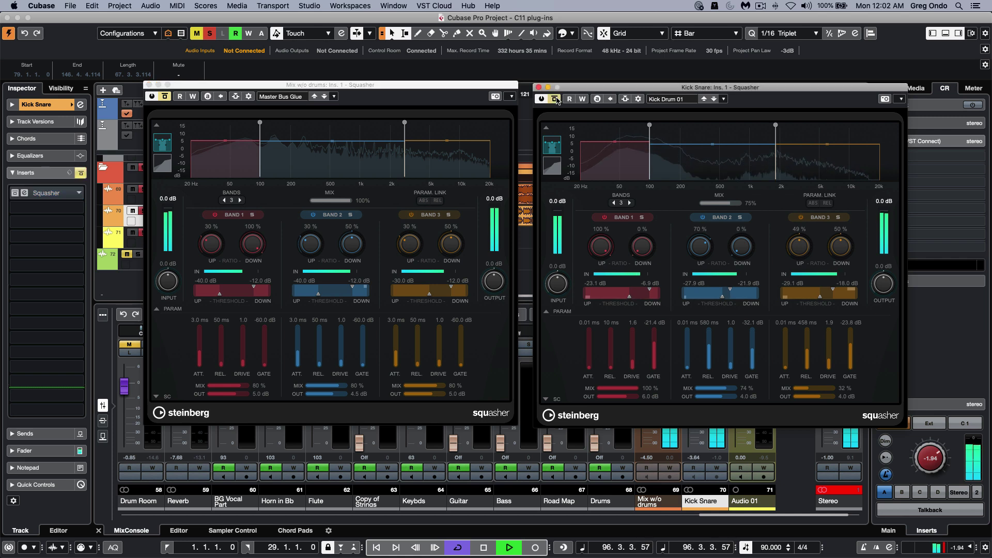
left_click(556, 98)
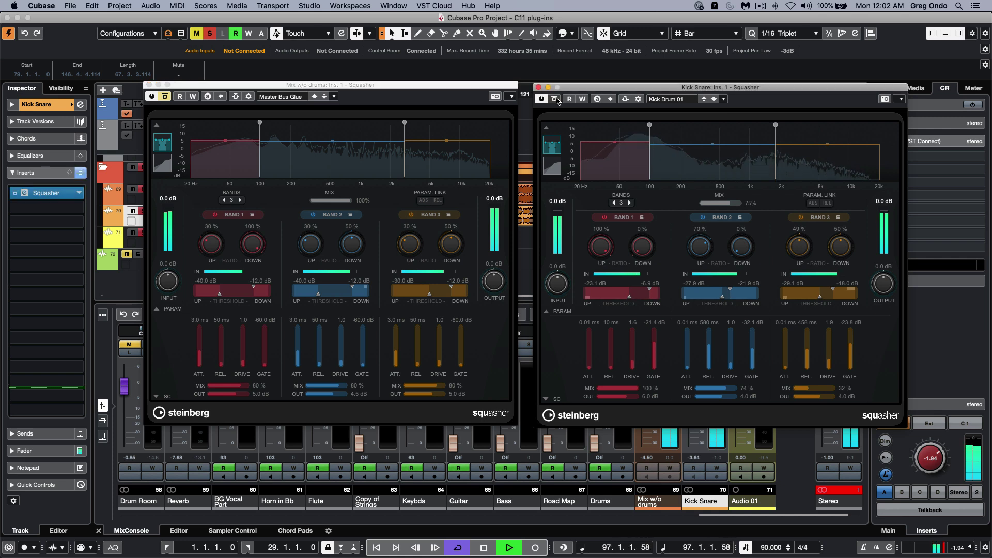
left_click(165, 97)
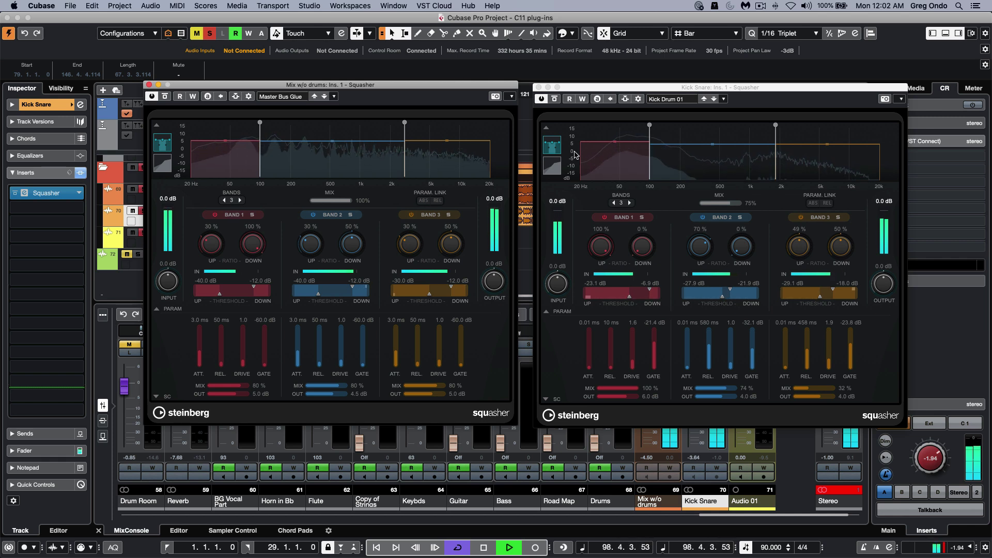
left_click(554, 99)
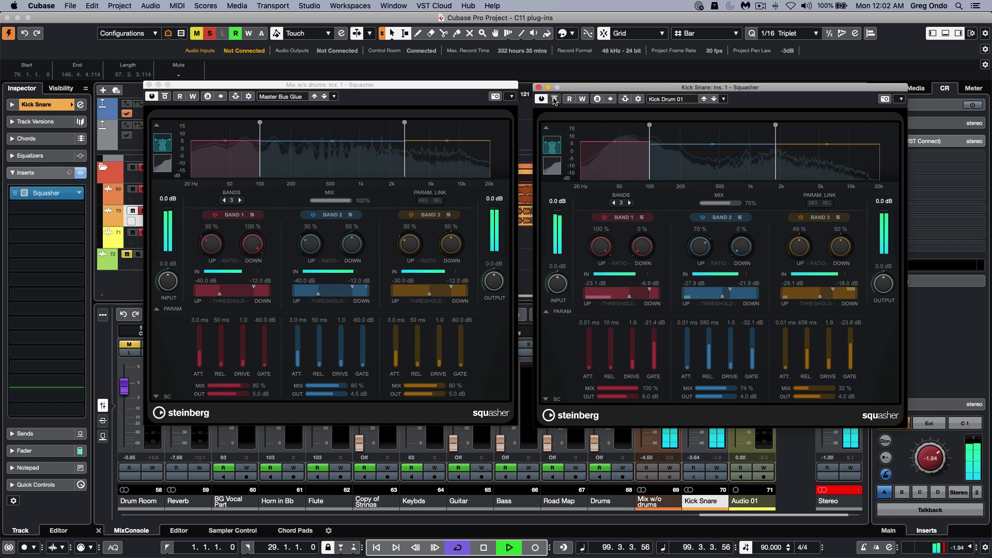
left_click(165, 97)
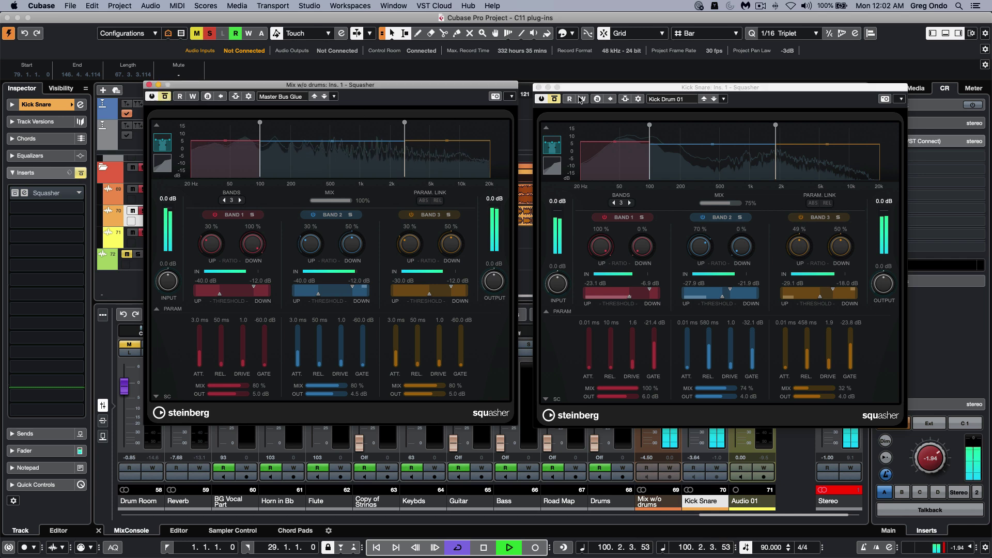
left_click(554, 99)
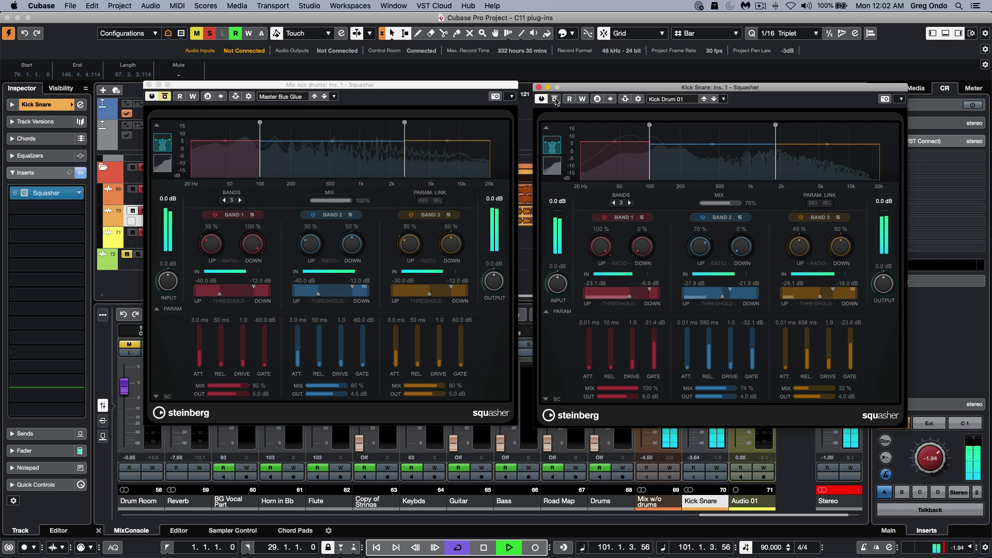
left_click(165, 97)
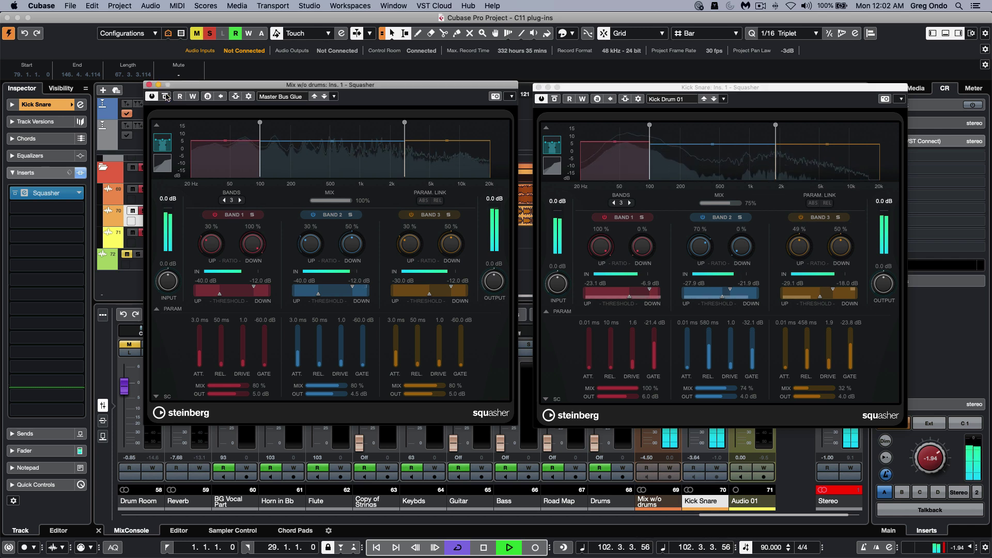
key("space")
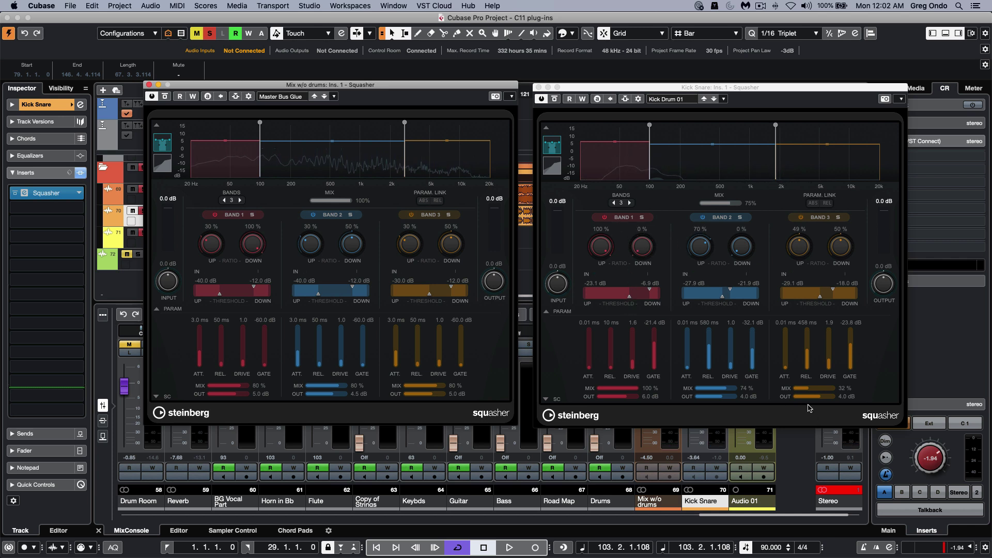
- Show the side-chain sections of both Squashers and power on side-chain inputs for Kick Snare bands 1–3
left_click(546, 399)
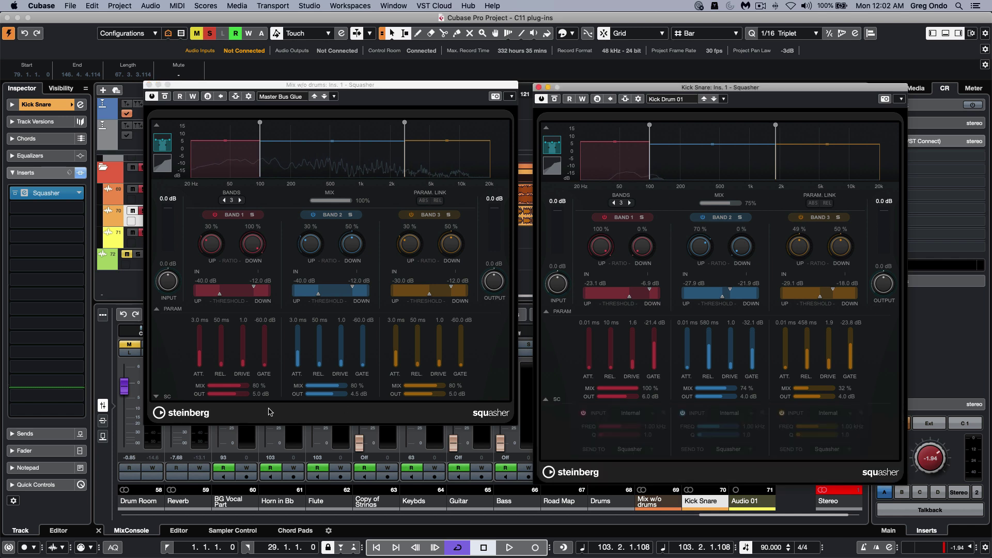
left_click(155, 398)
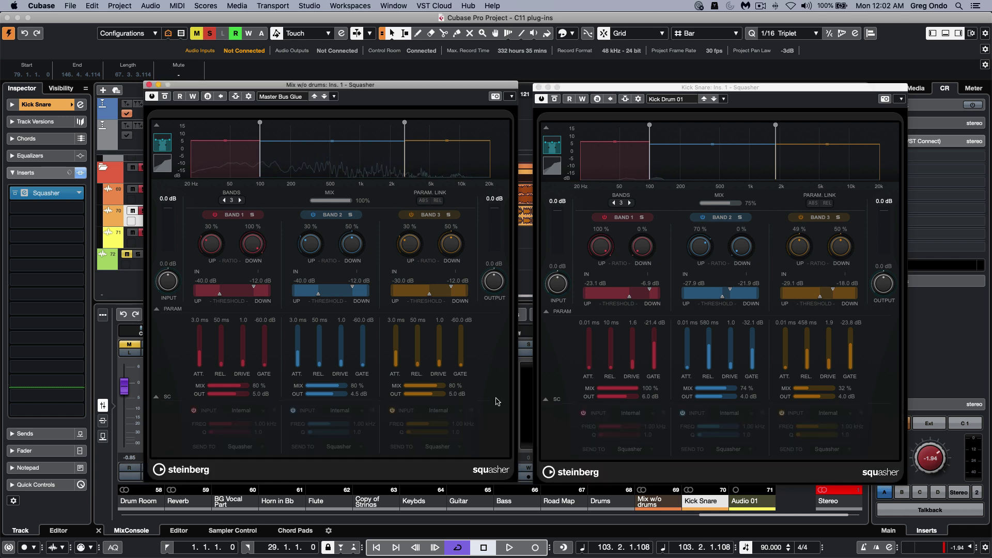
left_click(584, 413)
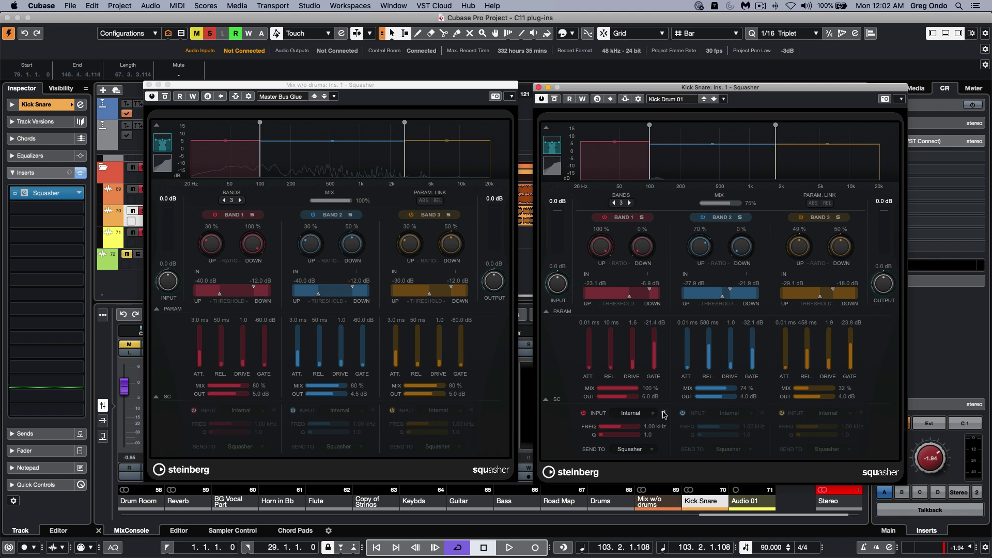
left_click(683, 413)
left_click(781, 412)
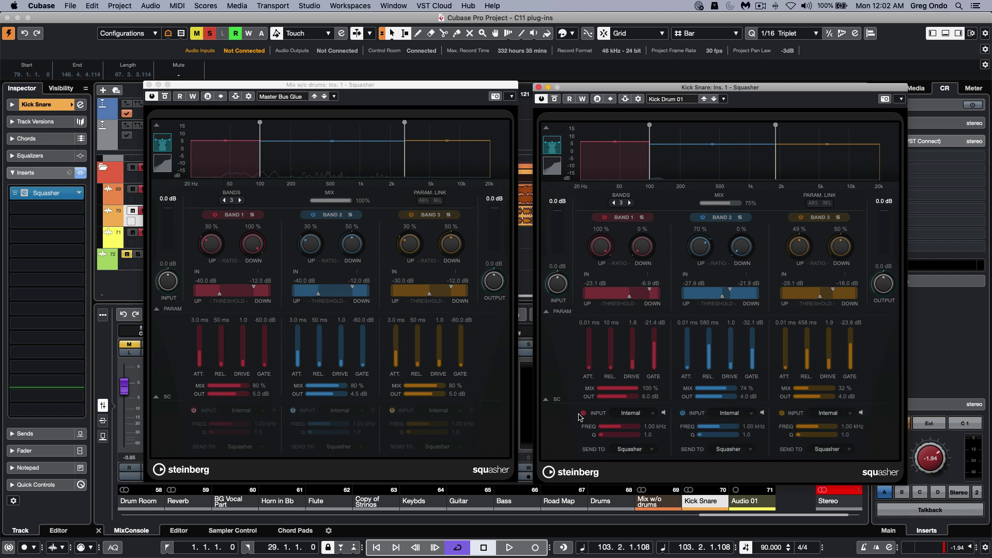
- Check the Kick Snare Squasher's side-chain routing panel, which shows input 1 - SC In, then close it
left_click(637, 99)
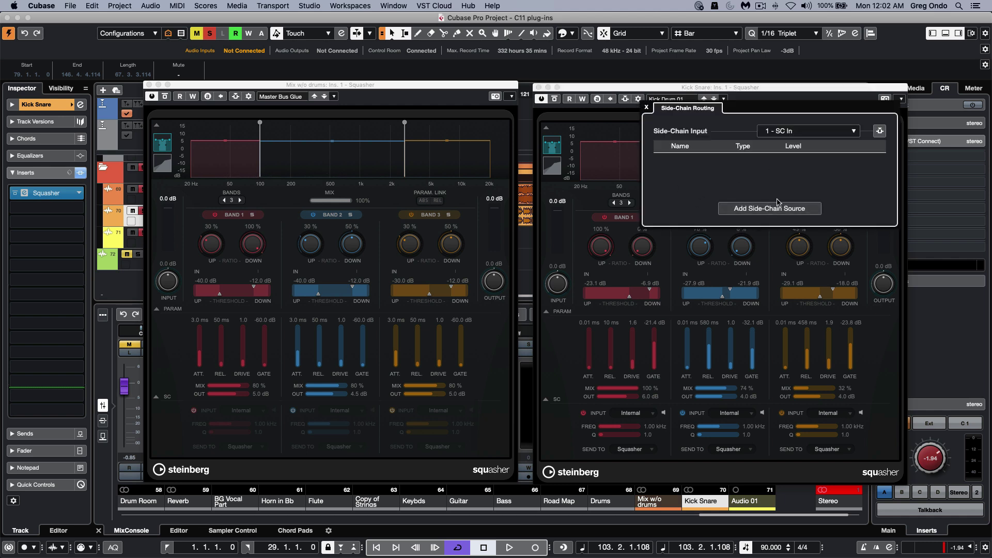
left_click(790, 132)
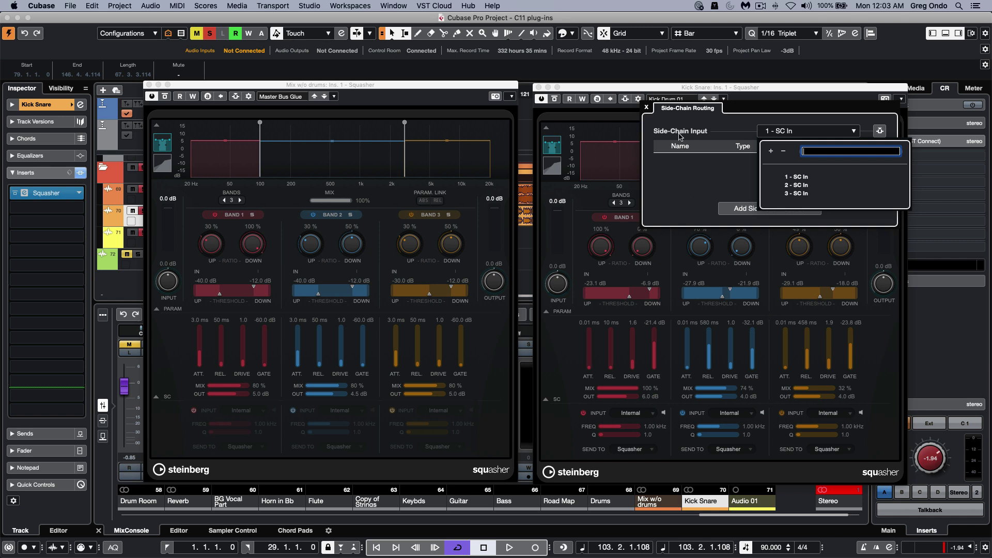
left_click(647, 107)
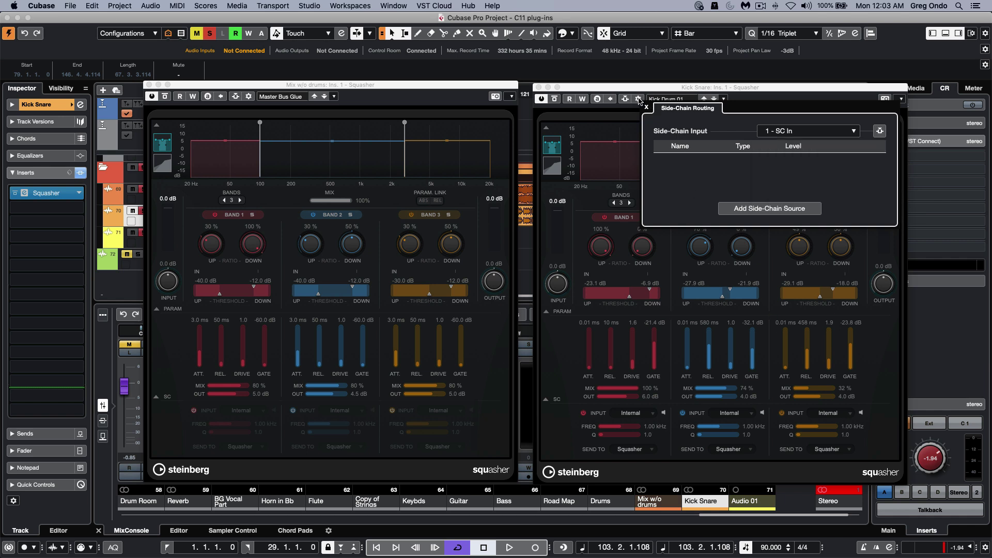
left_click(646, 107)
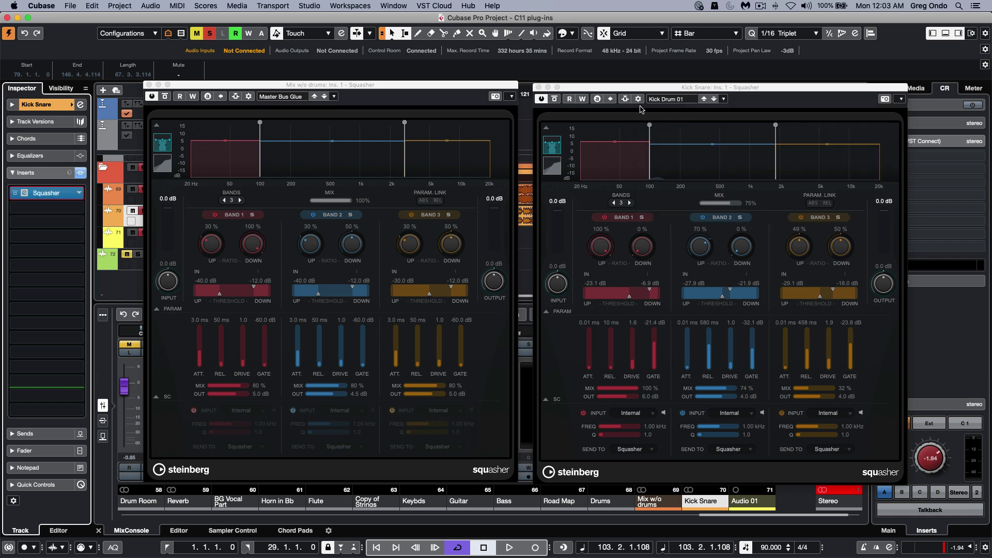
- Close both Squasher editors and list band 3's side-chain inputs in the Stereo output's Frequency 2 EQ
left_click(538, 88)
left_click(149, 84)
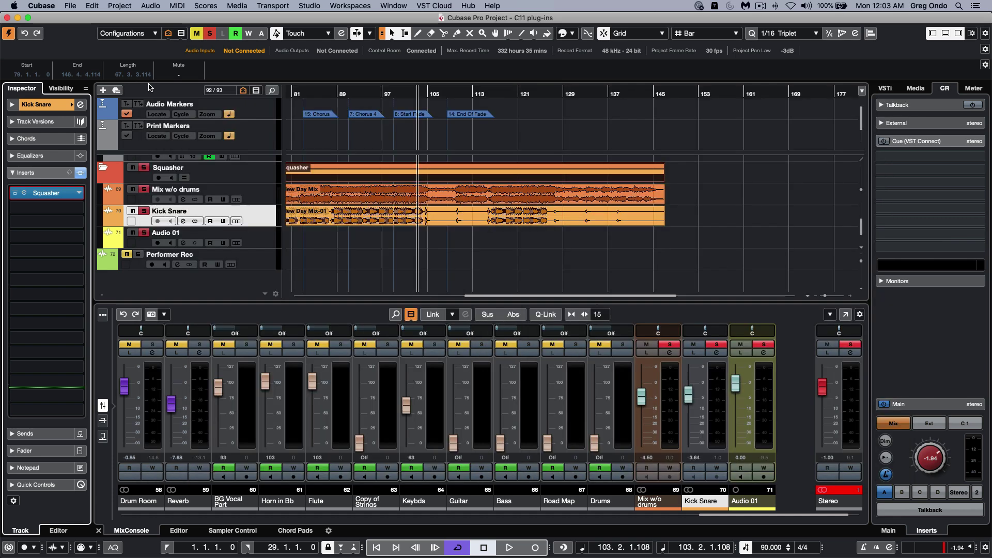
left_click(850, 353)
left_click(326, 275)
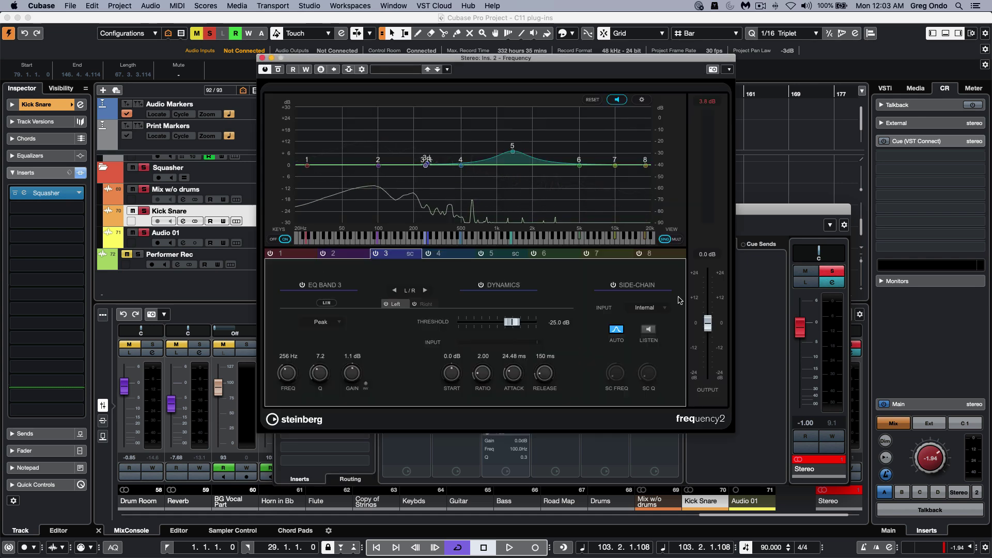
left_click(650, 313)
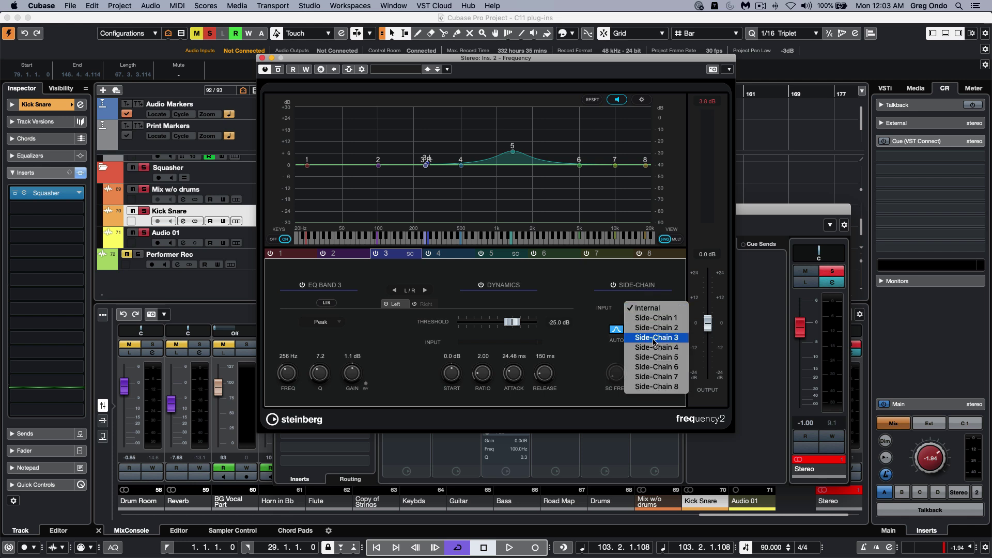